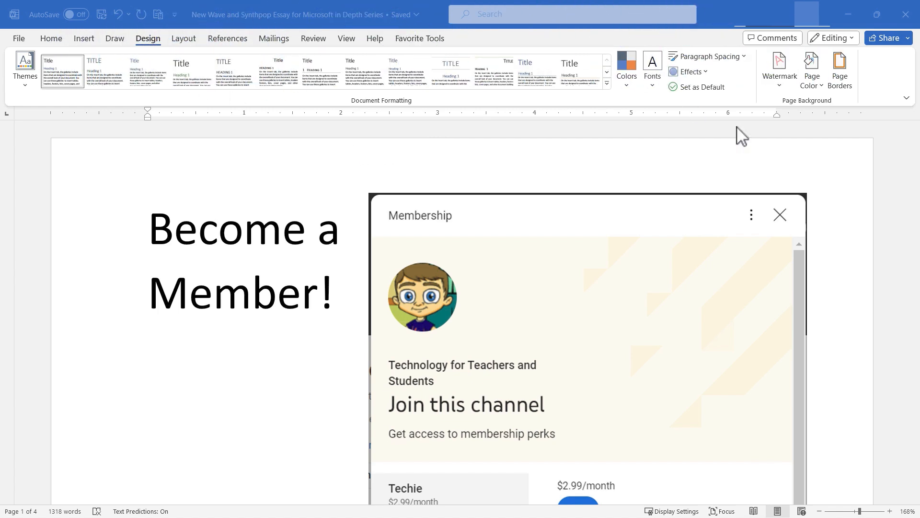
scroll(313, 302, down, 1)
scroll(312, 302, down, 2)
scroll(312, 302, down, 4)
scroll(317, 304, down, 4)
scroll(319, 306, down, 3)
scroll(319, 304, down, 3)
scroll(324, 300, down, 1)
scroll(325, 302, down, 1)
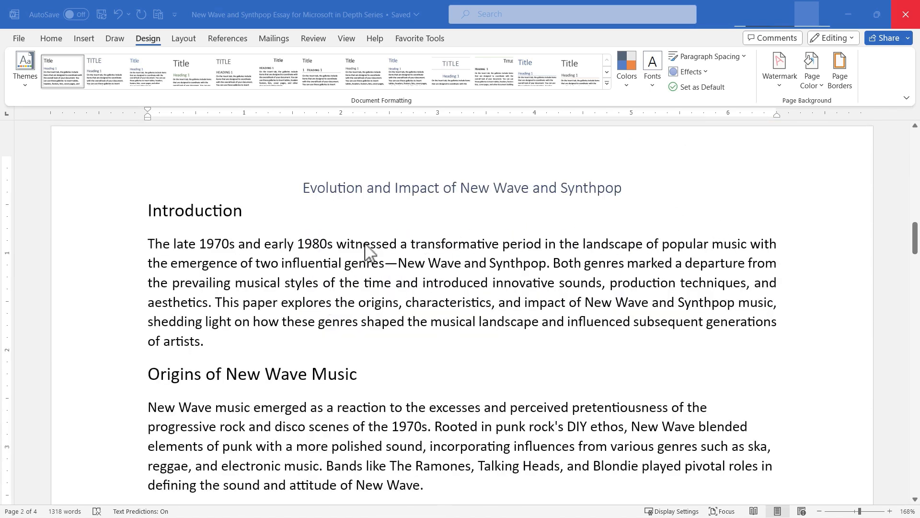
scroll(393, 364, down, 3)
scroll(398, 371, down, 3)
scroll(391, 376, up, 4)
scroll(388, 376, up, 1)
scroll(389, 374, up, 3)
scroll(389, 375, down, 2)
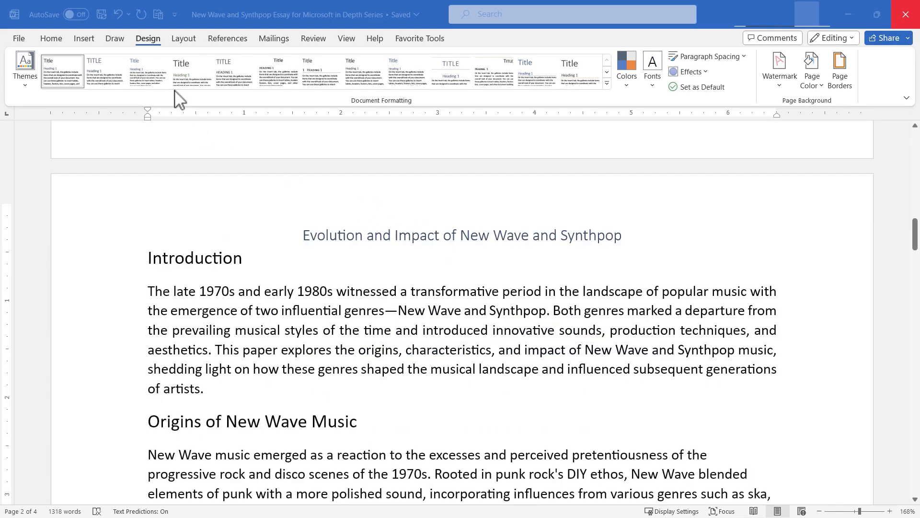
Focus the Word essay and bring up the Design themes gallery
click(148, 42)
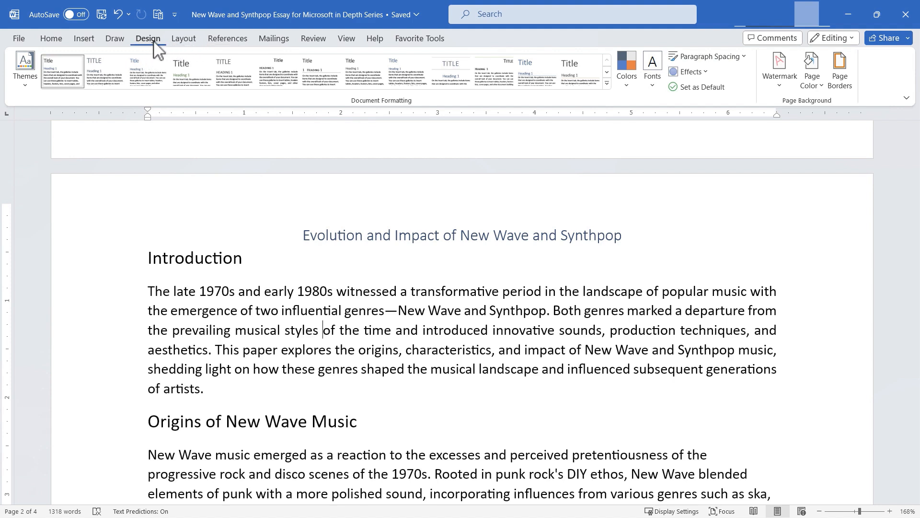
click(27, 81)
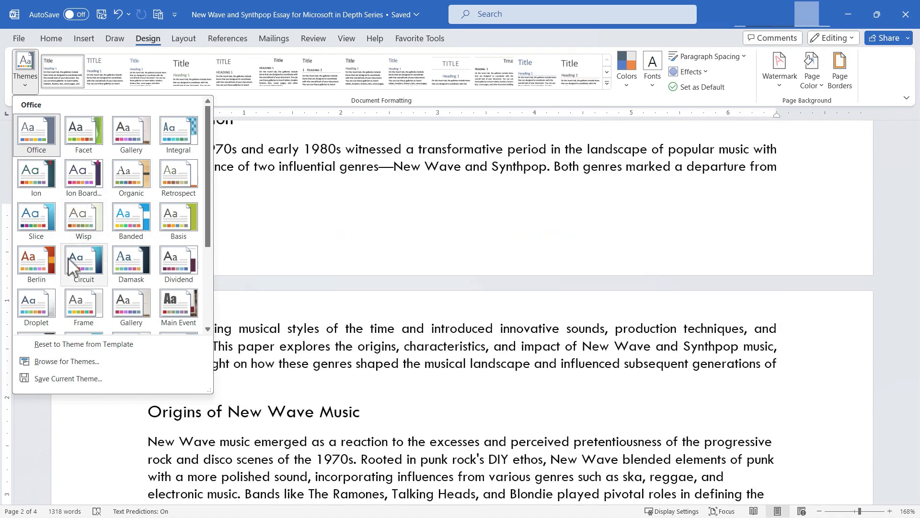
Apply the Circuit theme, try Main Event, then settle on the Gallery theme
click(81, 270)
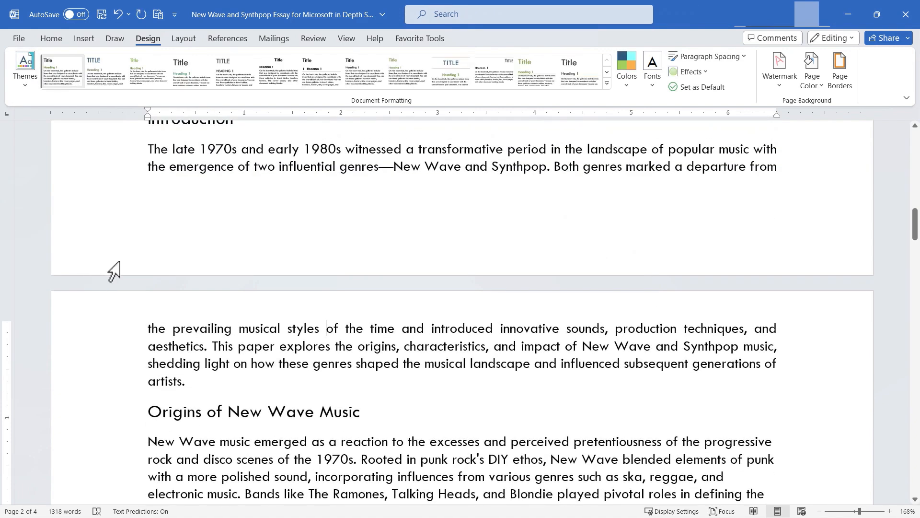
scroll(331, 252, up, 5)
scroll(331, 251, up, 3)
scroll(329, 253, down, 4)
scroll(329, 255, down, 1)
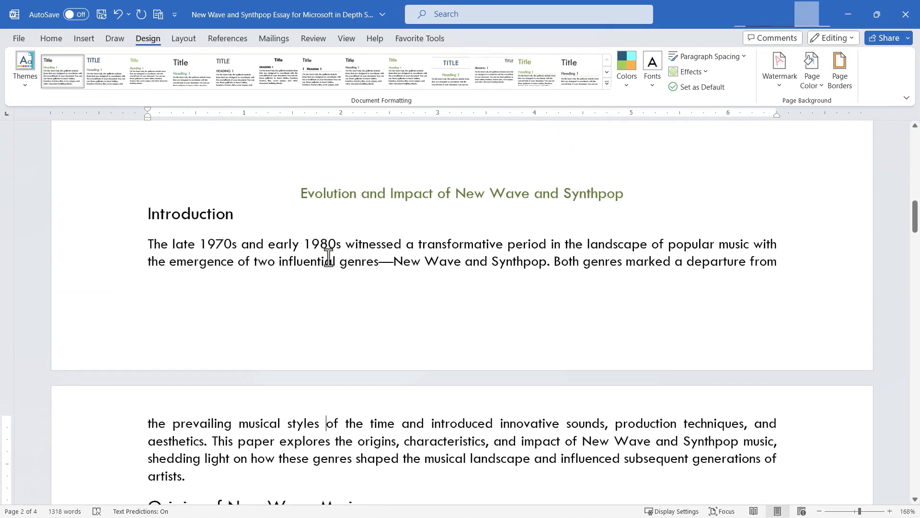
scroll(326, 257, down, 1)
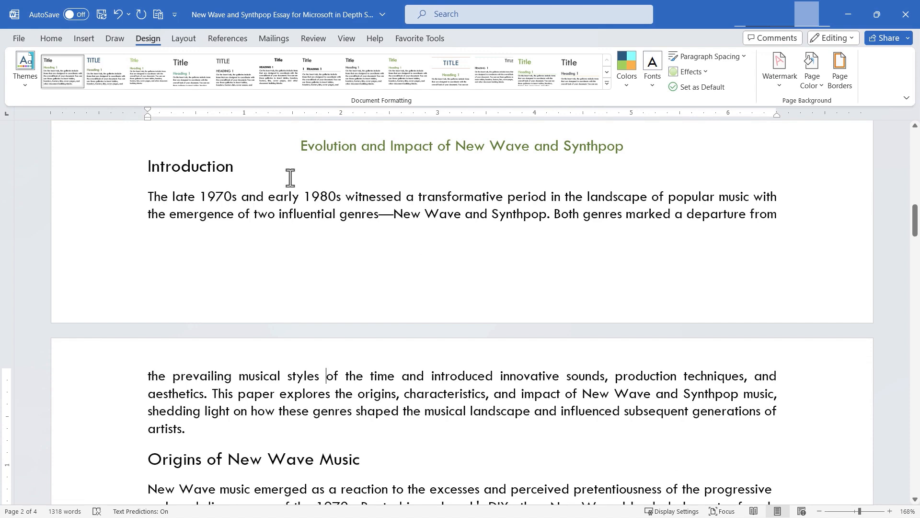
click(25, 66)
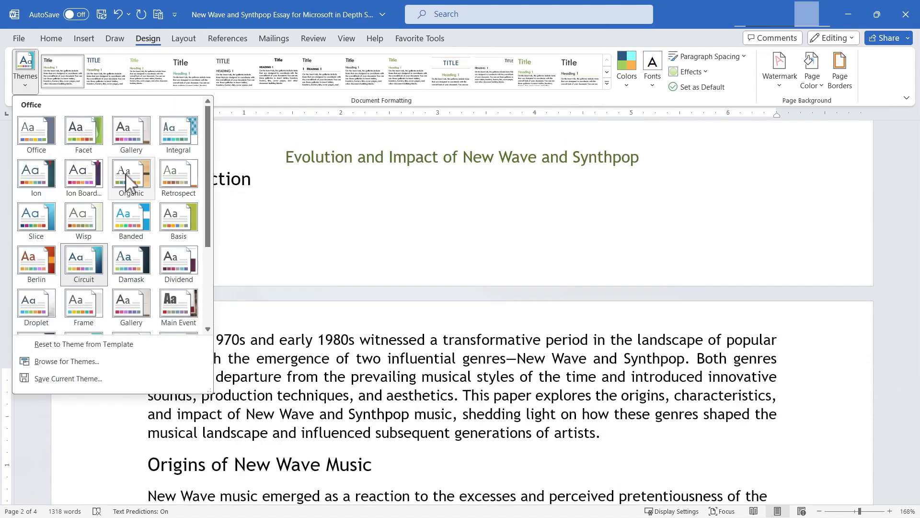
click(179, 309)
click(24, 66)
scroll(138, 277, down, 3)
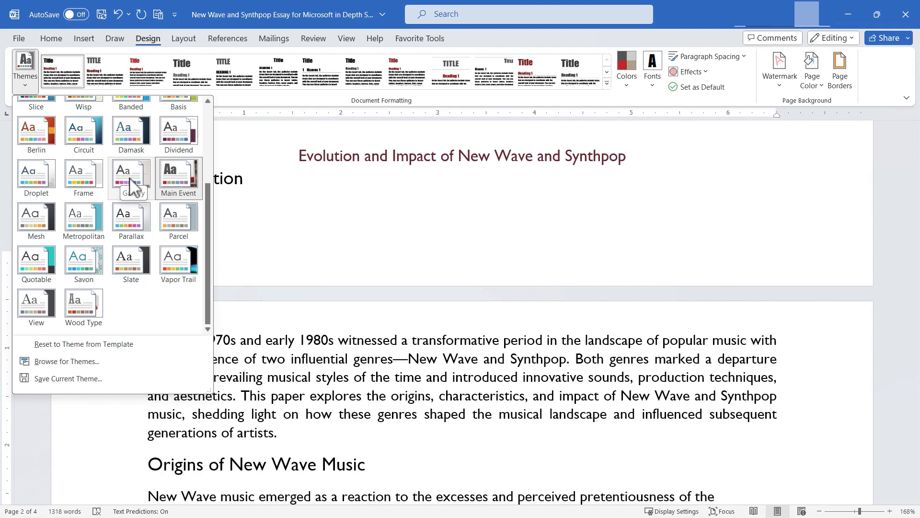
click(134, 183)
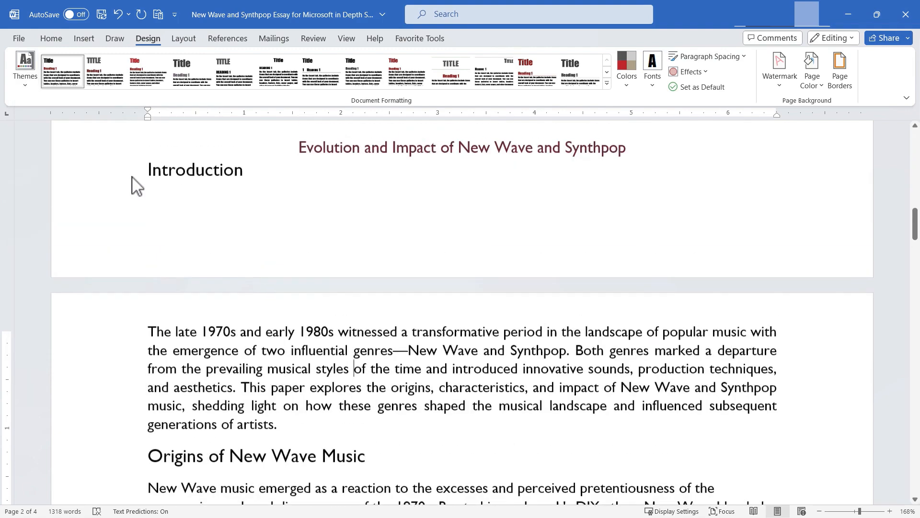
scroll(362, 295, down, 2)
scroll(362, 294, down, 1)
scroll(363, 294, up, 2)
scroll(363, 293, up, 3)
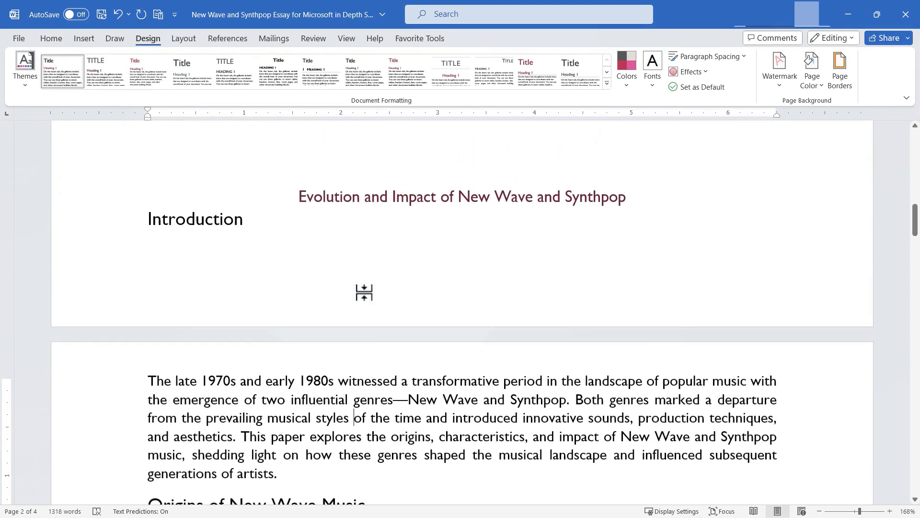
click(26, 73)
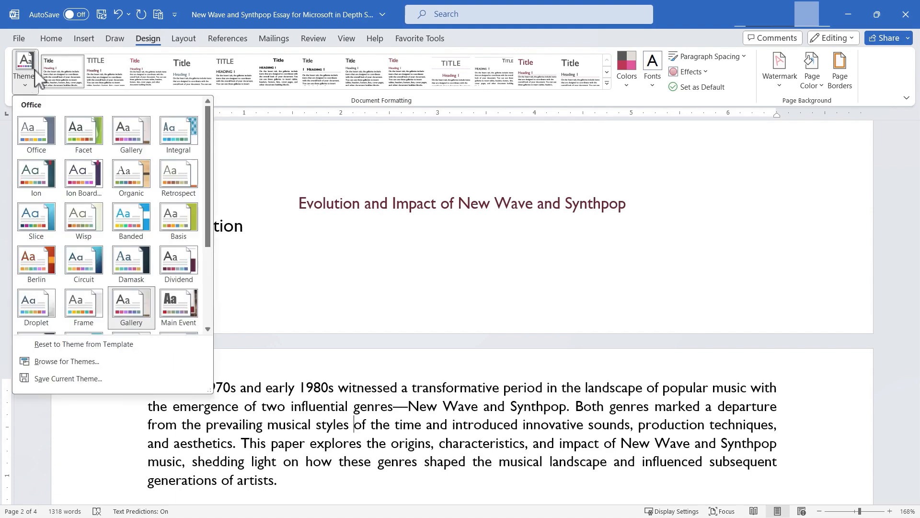
click(31, 83)
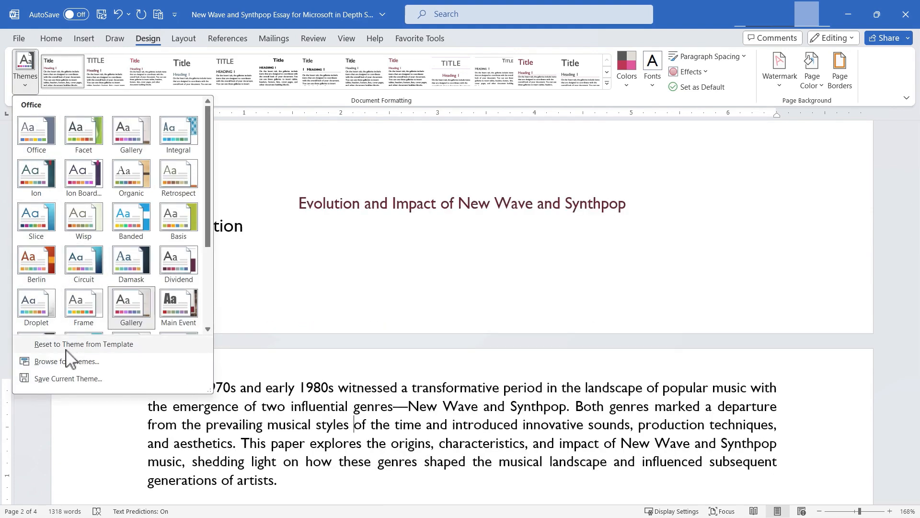
key(Escape)
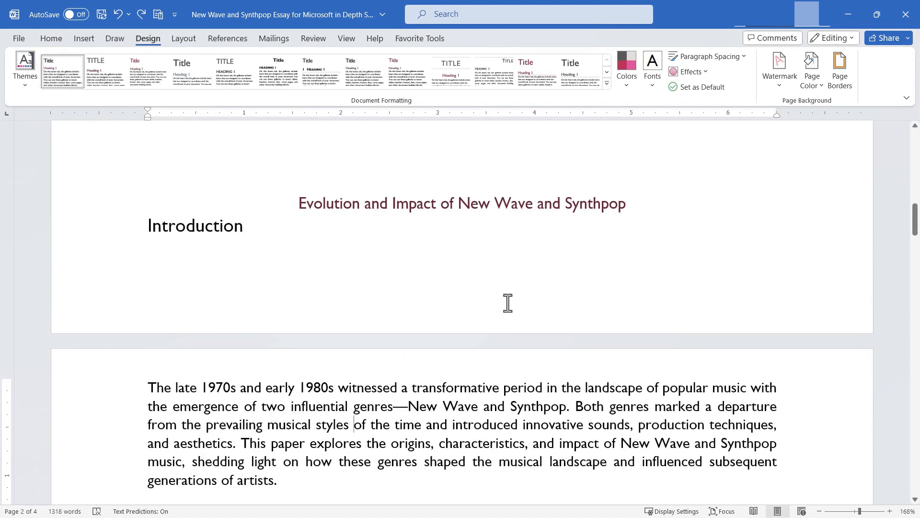
click(25, 65)
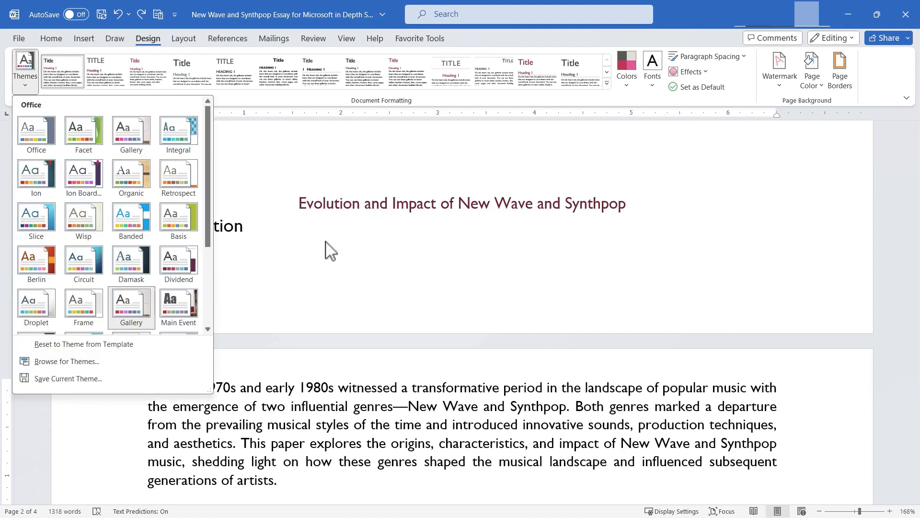
click(91, 363)
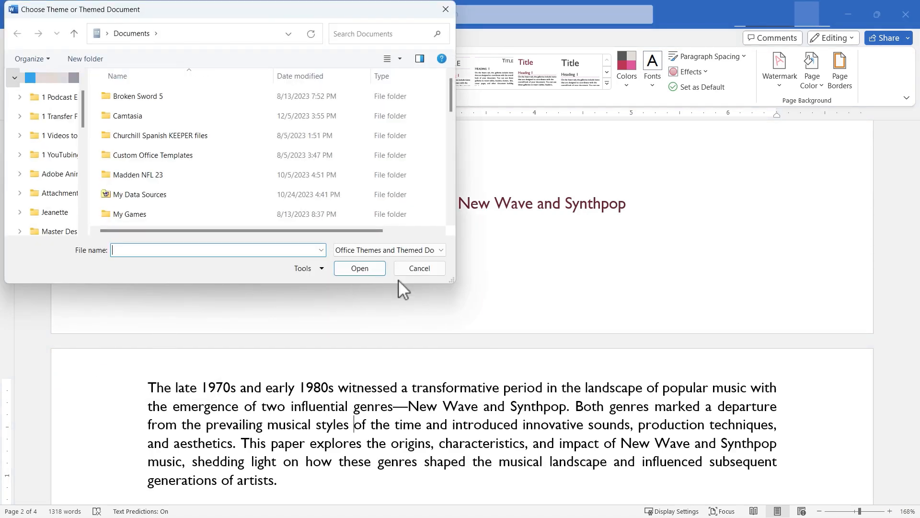
click(426, 271)
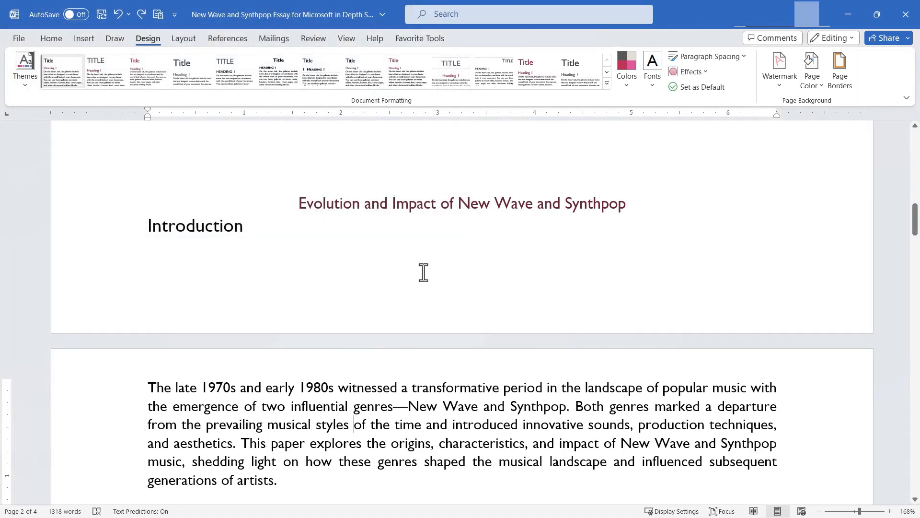
click(26, 95)
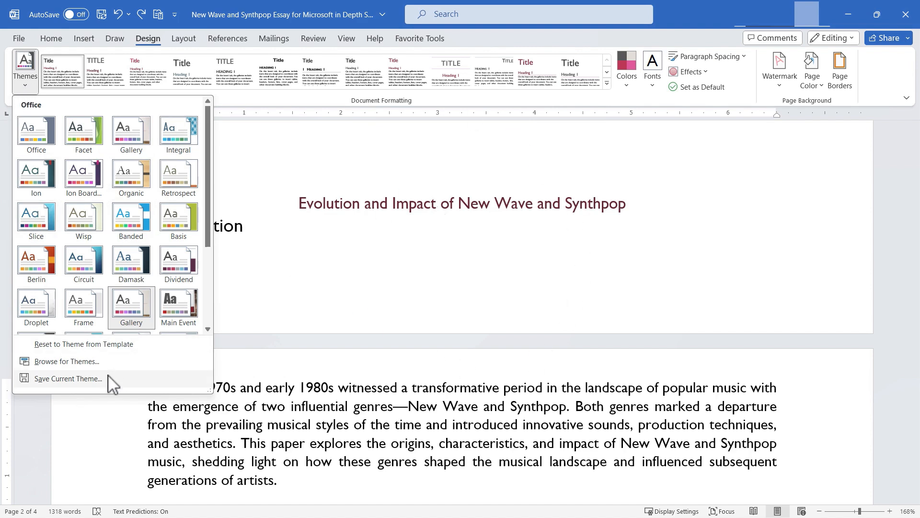
click(434, 407)
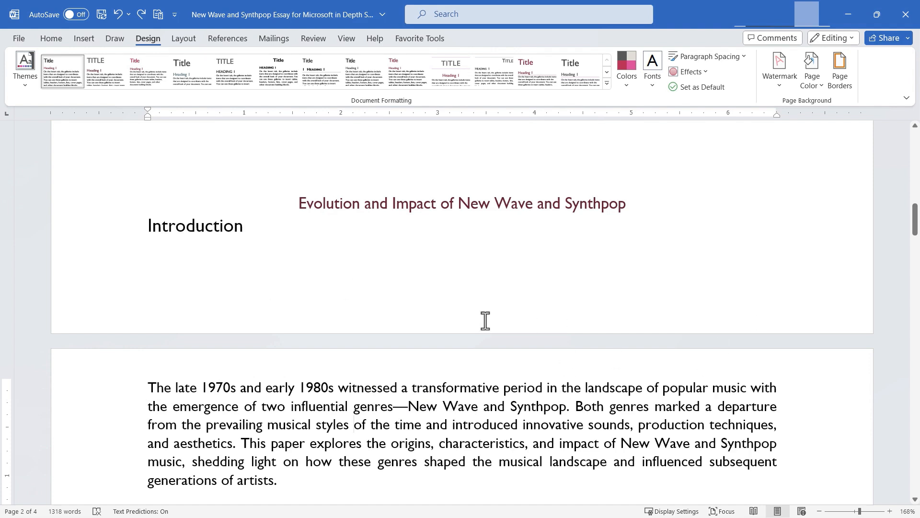
click(25, 81)
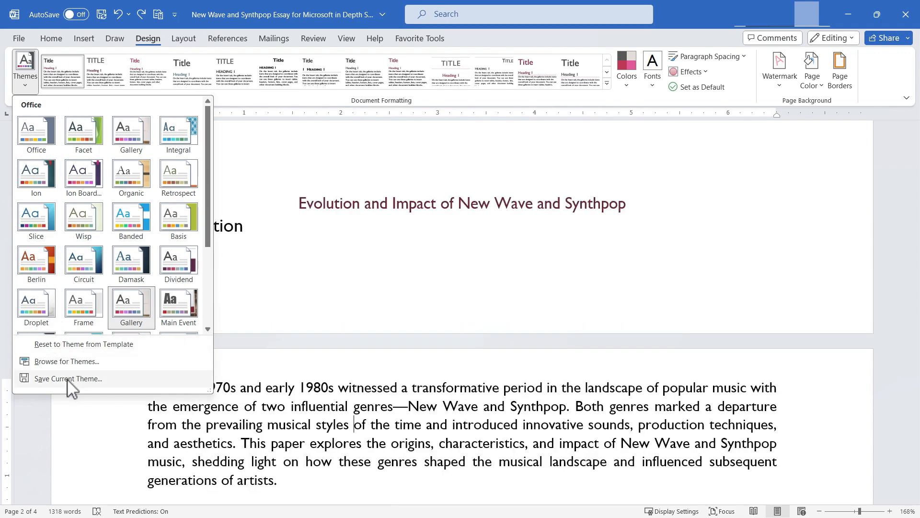
click(68, 379)
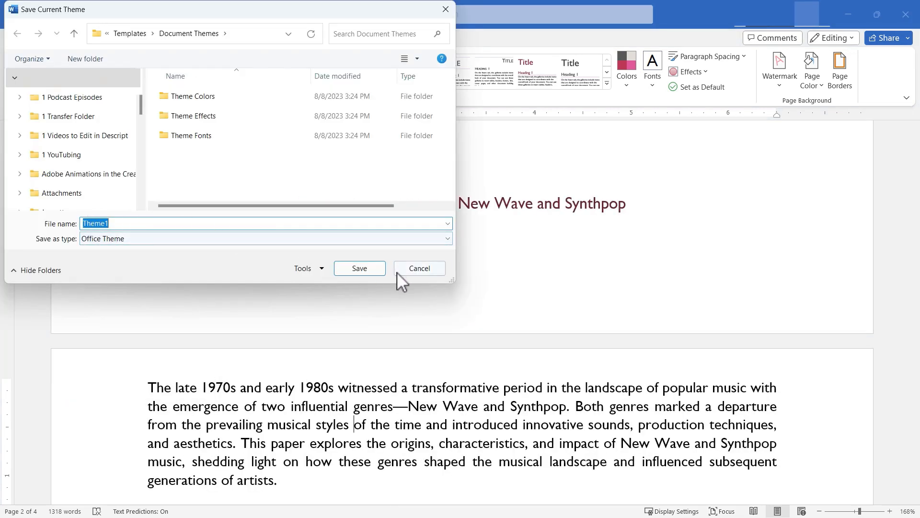
click(417, 269)
click(27, 83)
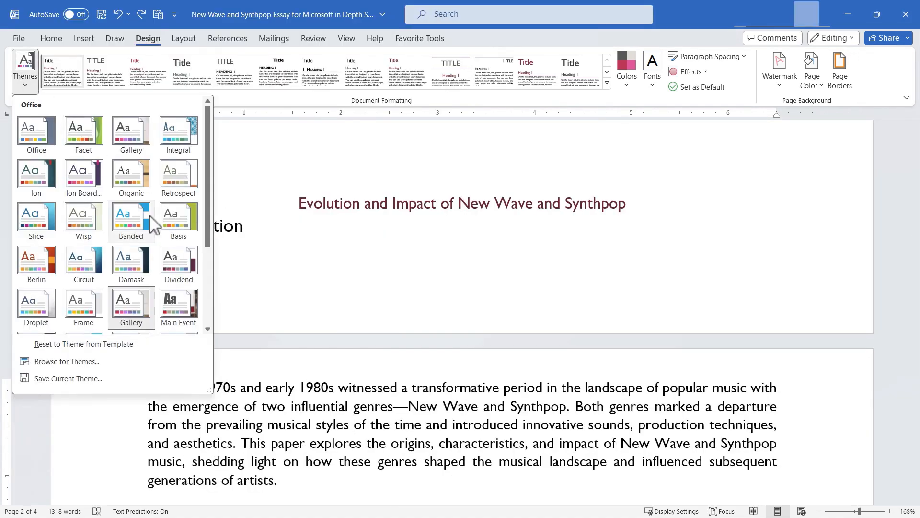
scroll(177, 298, down, 3)
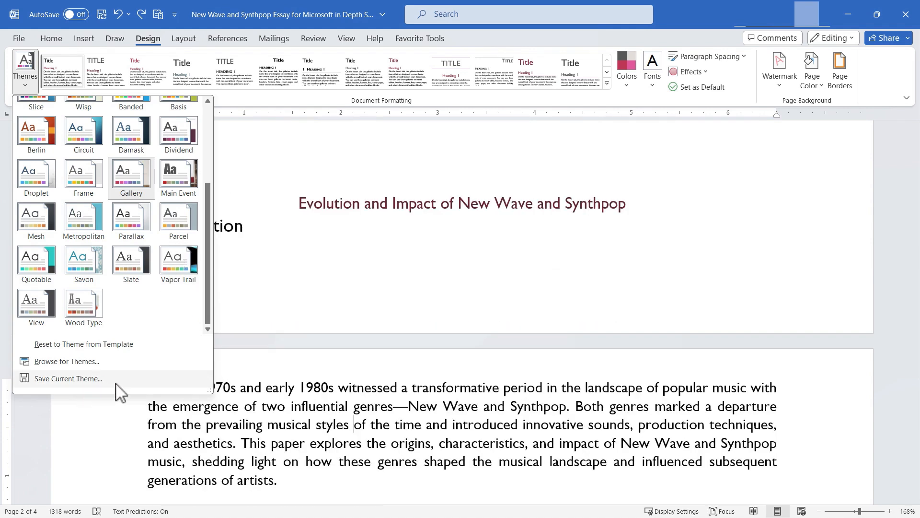
Close the themes gallery, keeping the Gallery theme on the essay
click(346, 297)
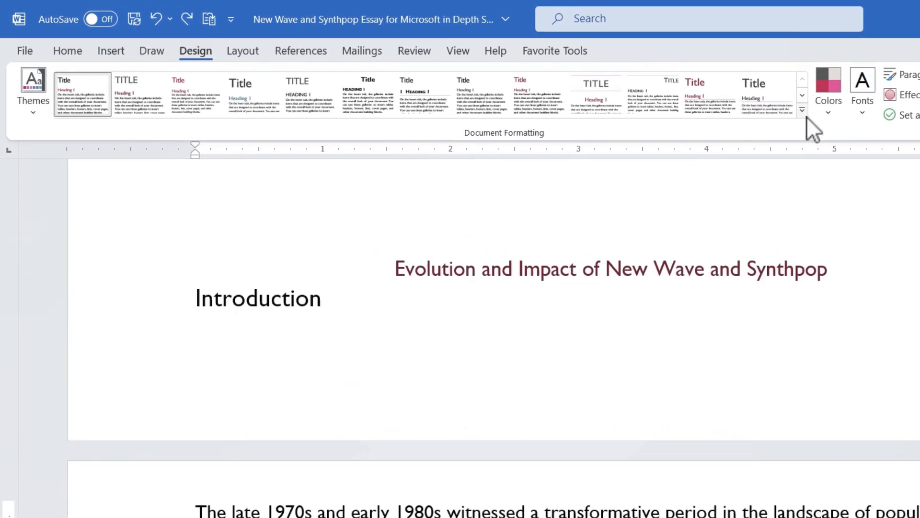
Reset to the default style set, then apply the numbered bold-heading style set
click(806, 115)
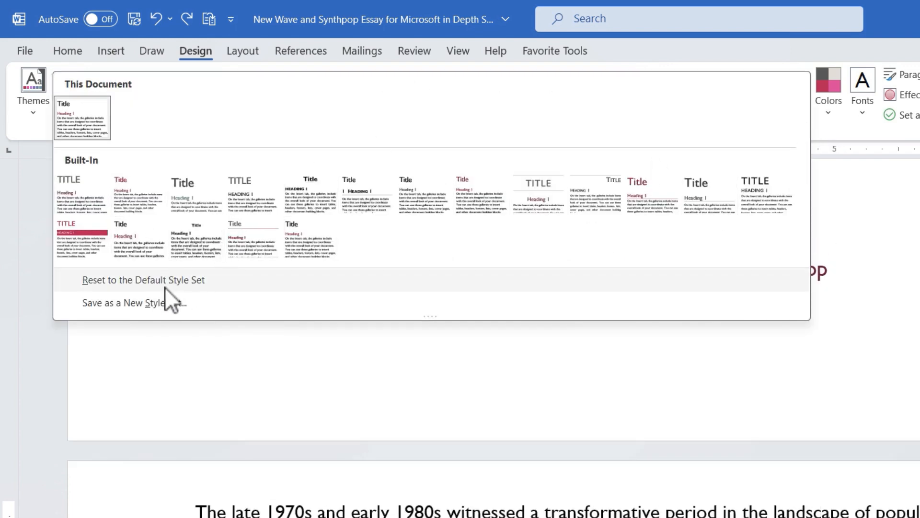
click(171, 285)
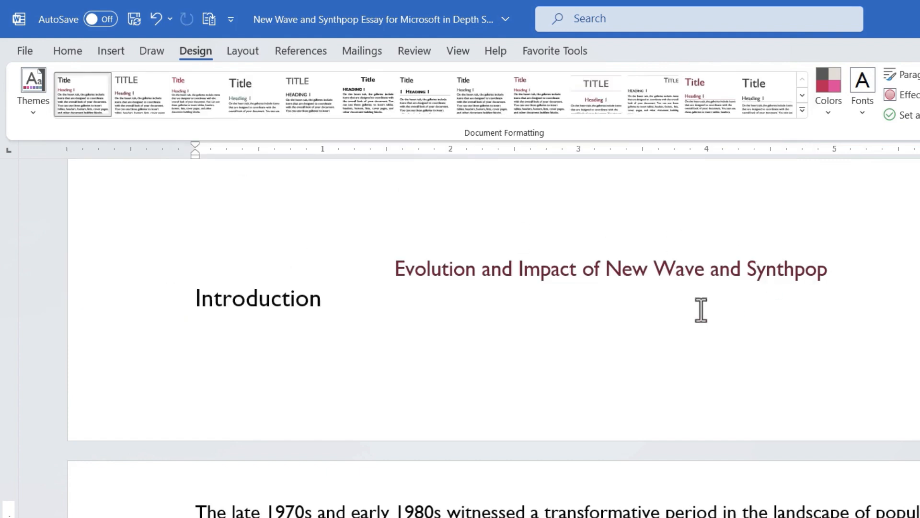
click(802, 110)
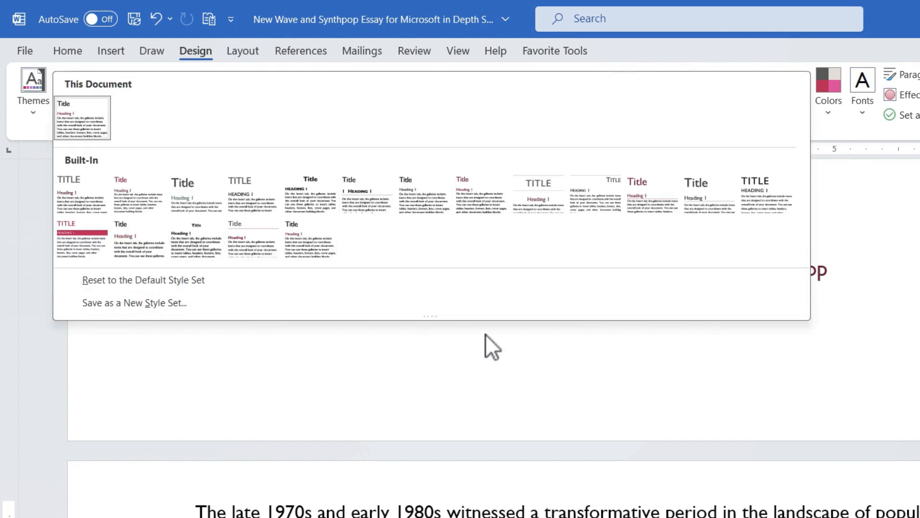
key(Escape)
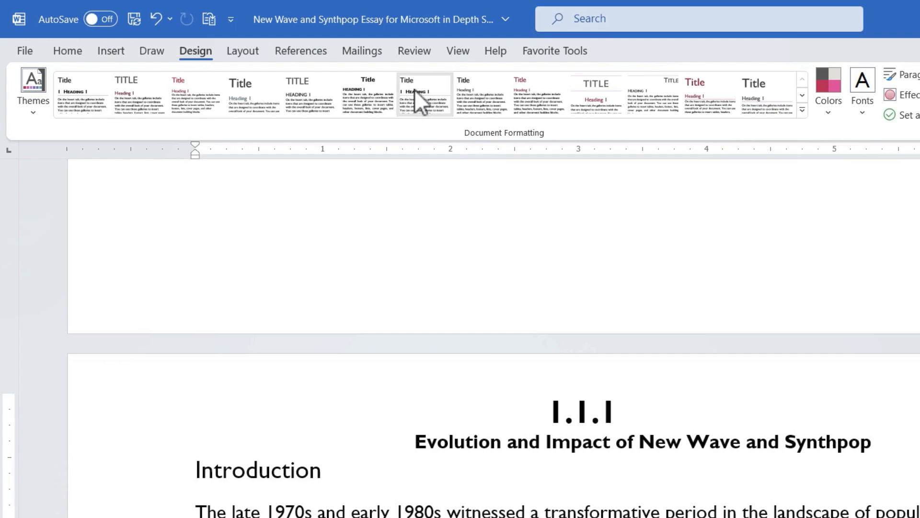
click(431, 90)
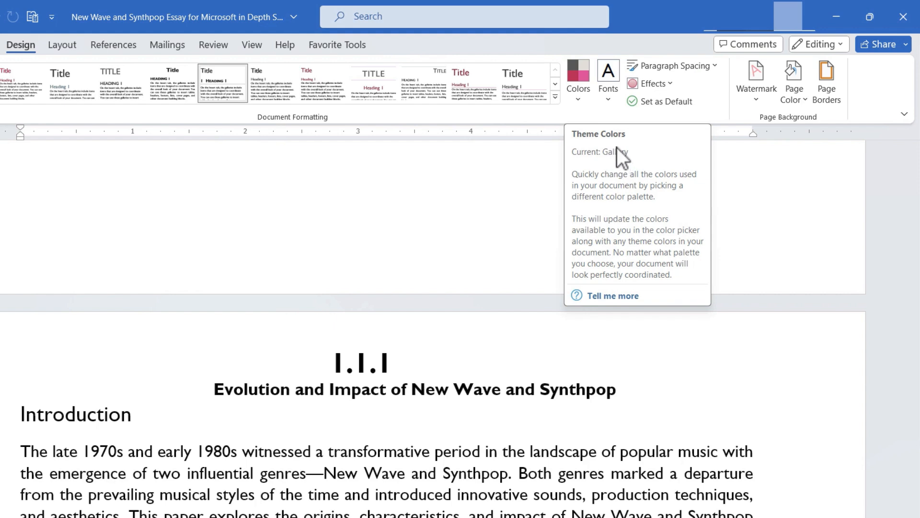
Apply a green colour palette and a different style set to the essay
click(591, 89)
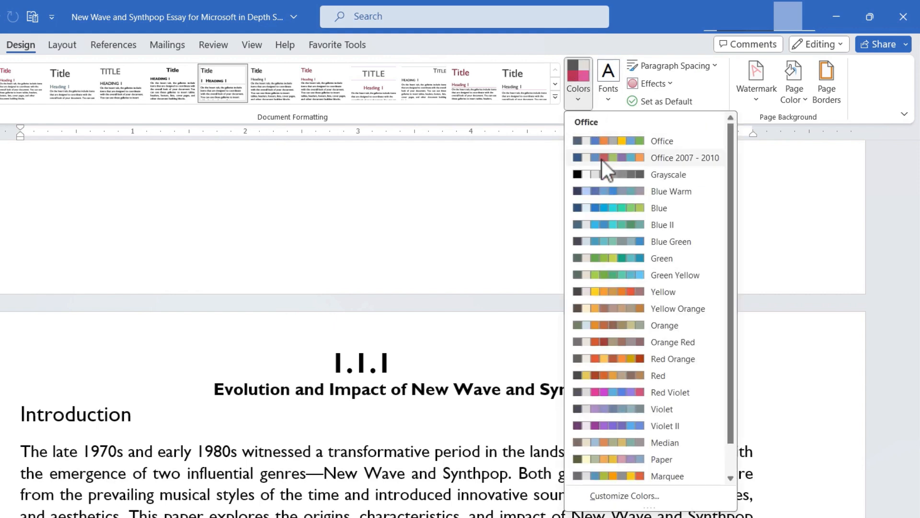
click(617, 275)
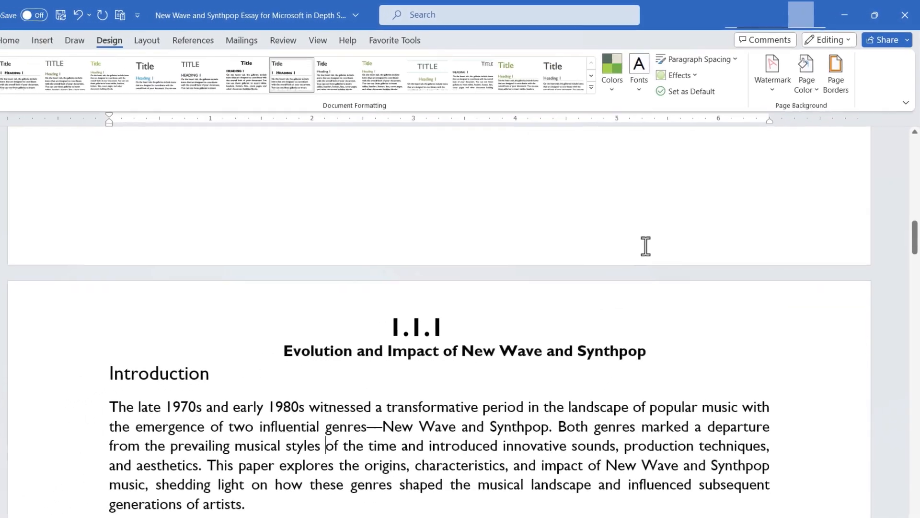
click(148, 68)
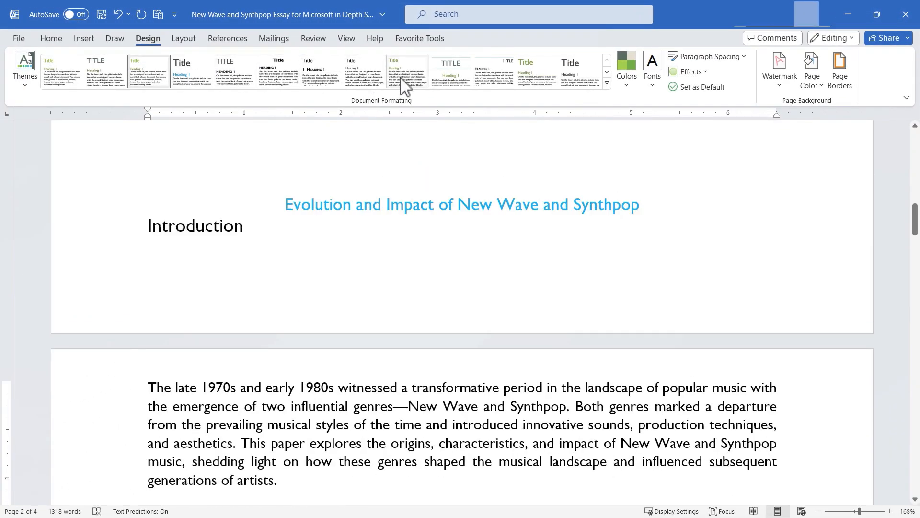
Switch the essay to the Yellow Orange palette, then to the Blue palette
click(632, 81)
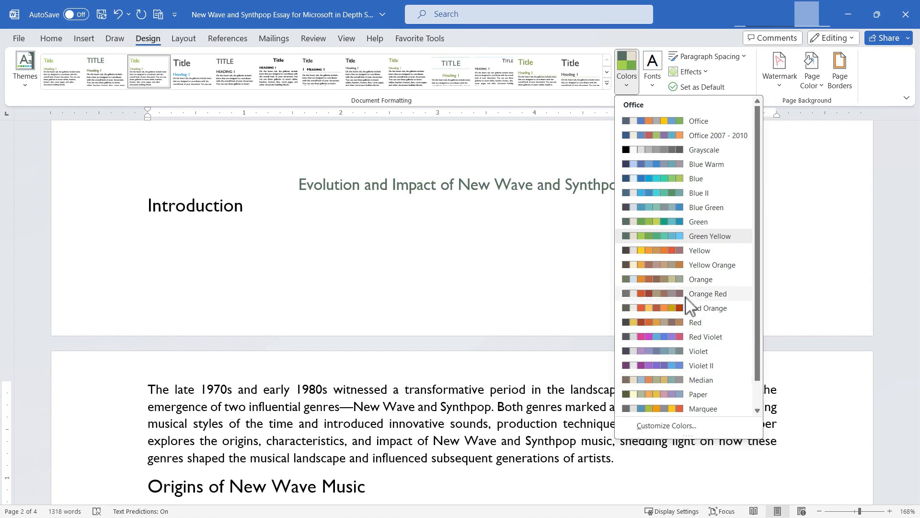
click(687, 267)
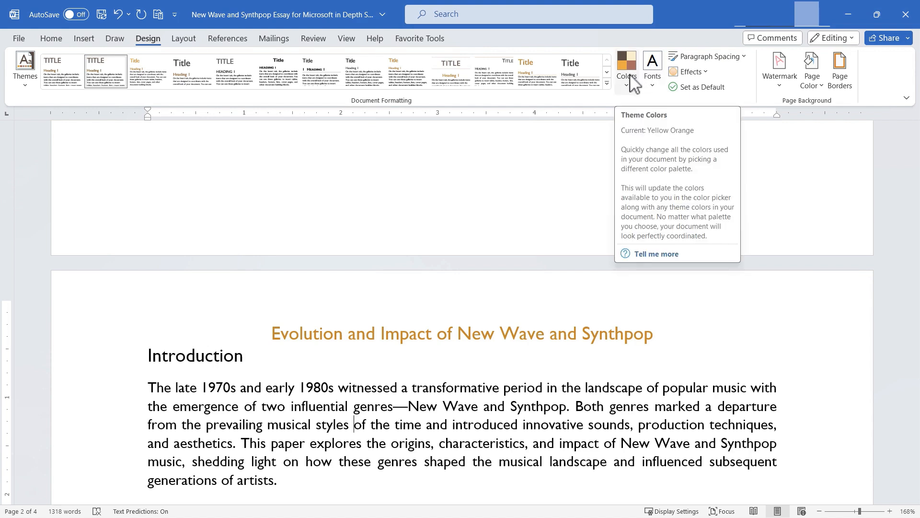
click(632, 78)
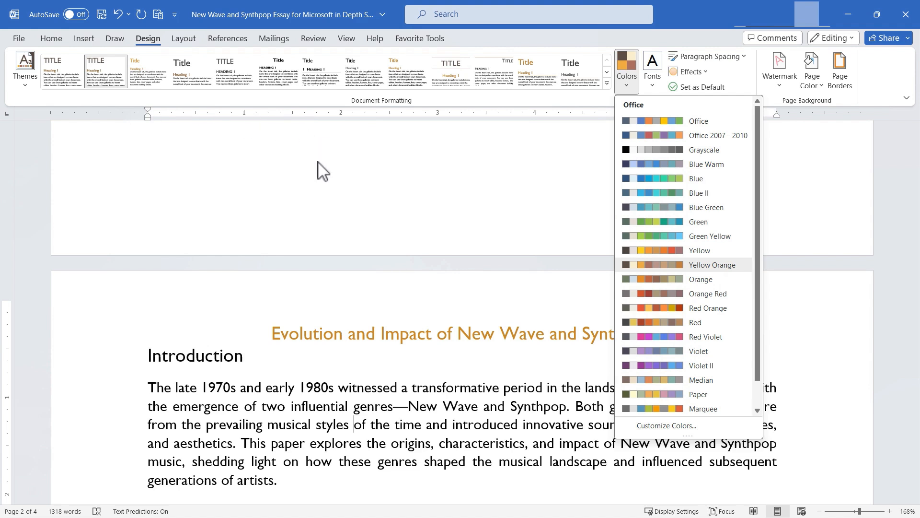
click(662, 178)
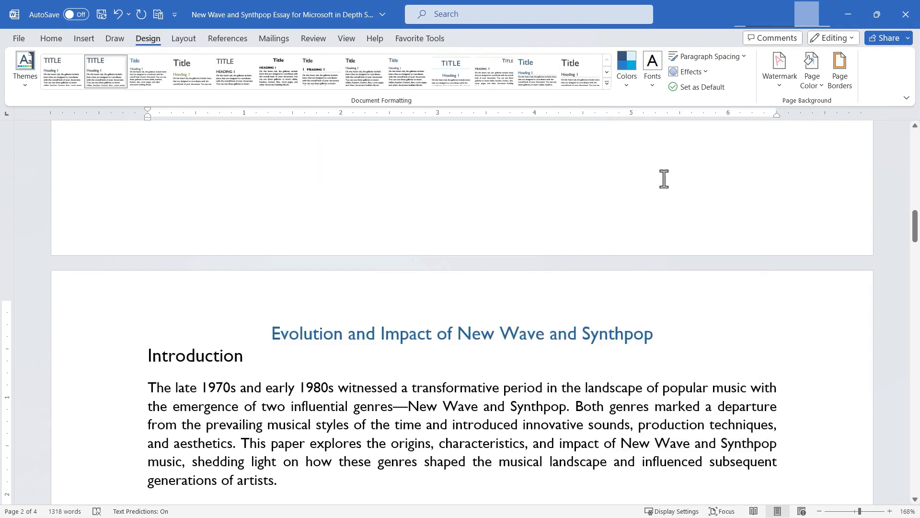
Start a custom colour palette, inspect the Dark 2 colour picker and move to the name field
click(631, 88)
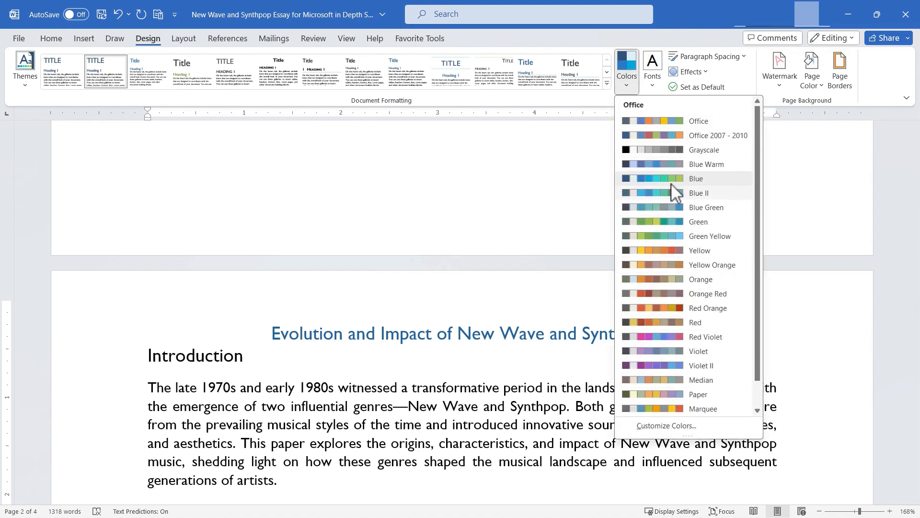
click(701, 429)
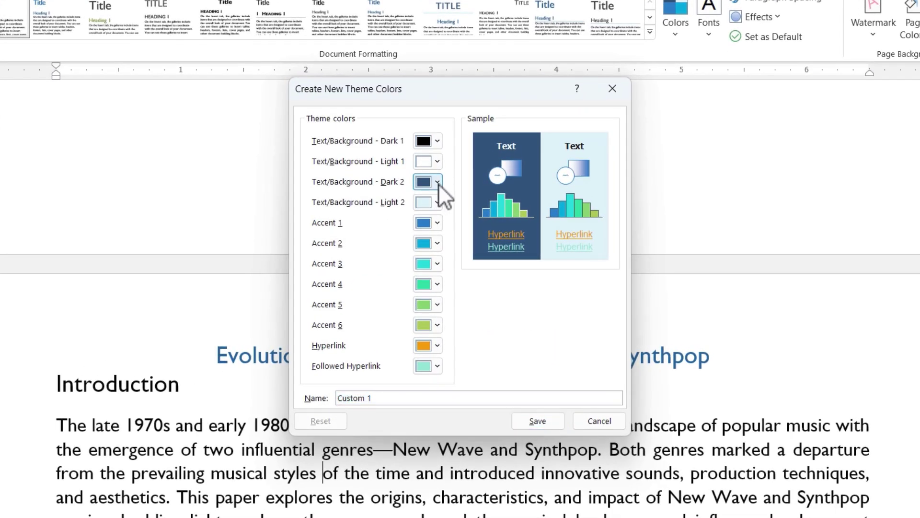
click(437, 183)
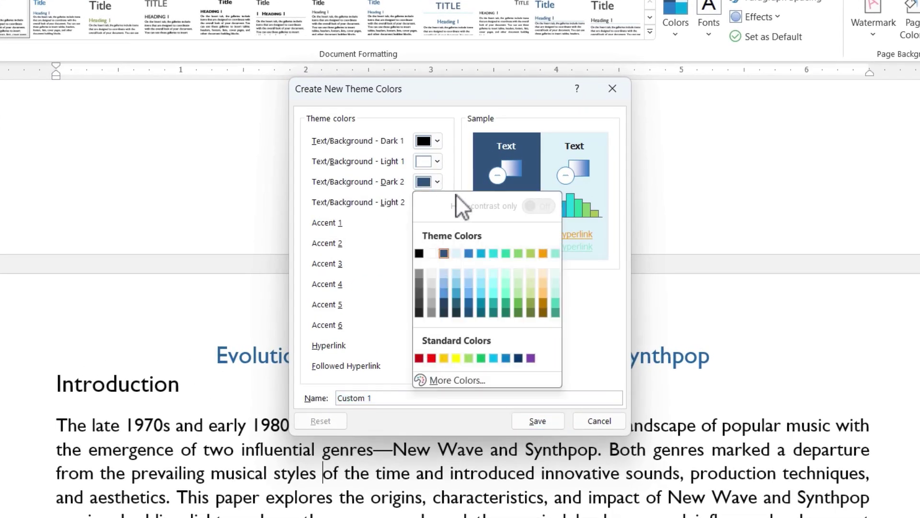
click(444, 115)
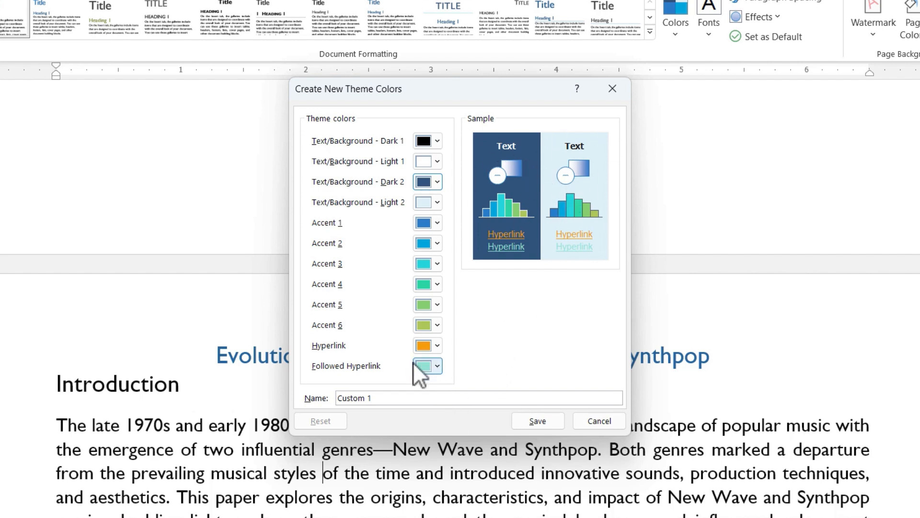
key(Tab)
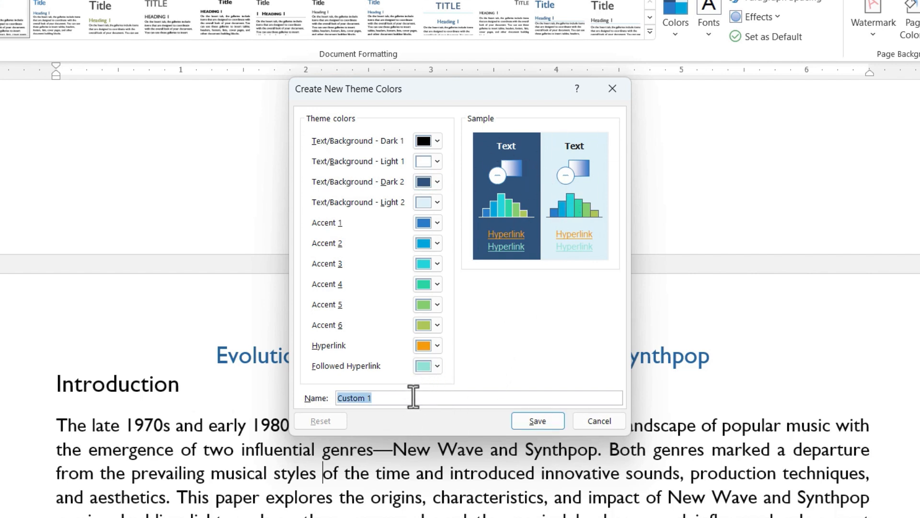
Cancel the custom colour palette, leaving the Blue palette applied
click(599, 421)
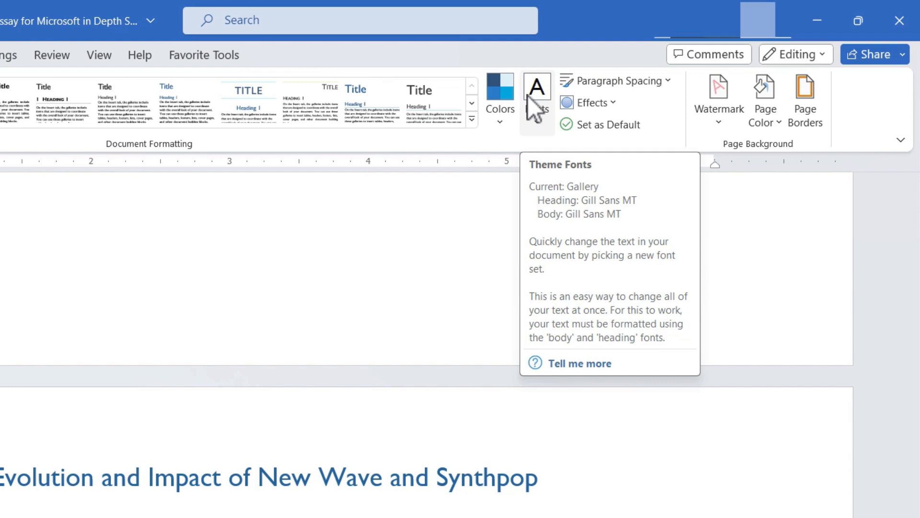
Apply the Candara font set, then try Californian FB body font in Customize Fonts and close it
click(549, 115)
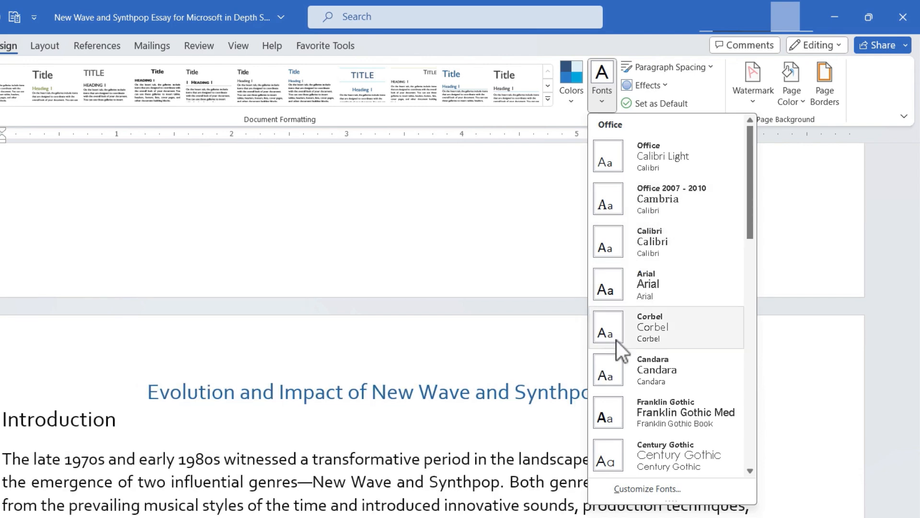
click(652, 375)
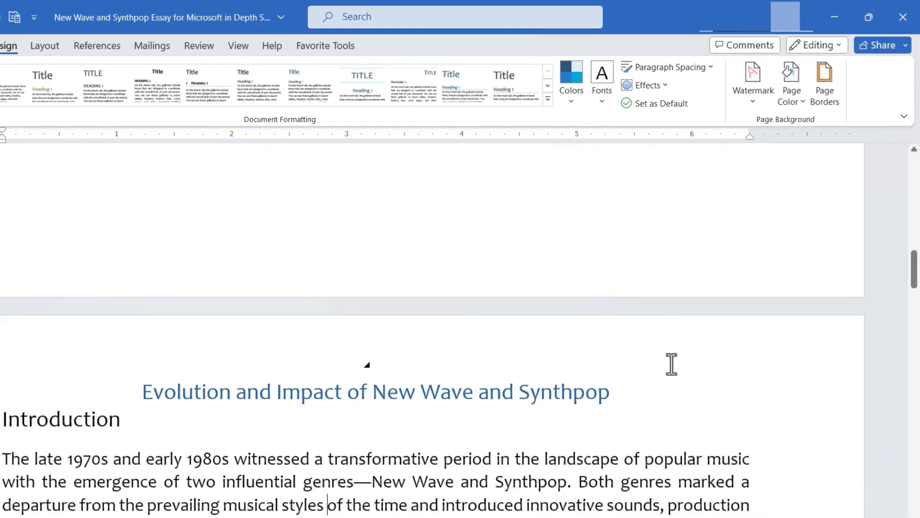
click(604, 103)
click(640, 489)
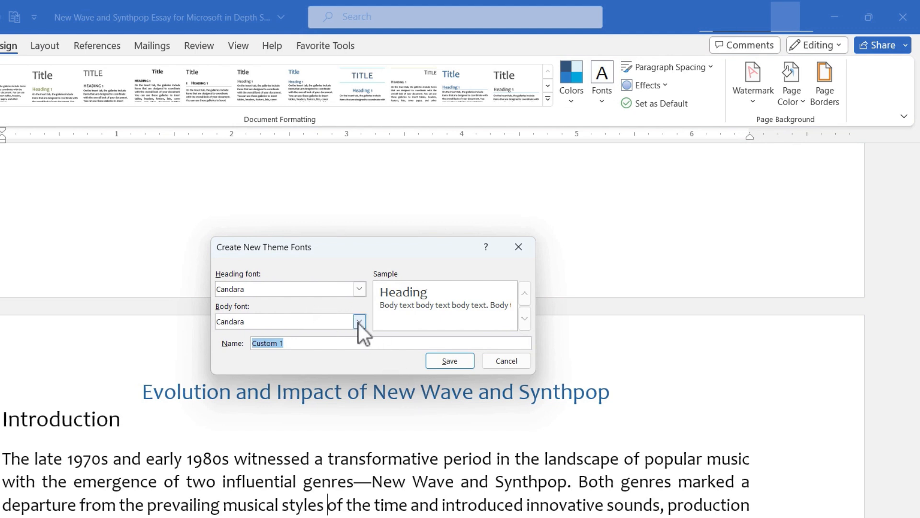
click(359, 323)
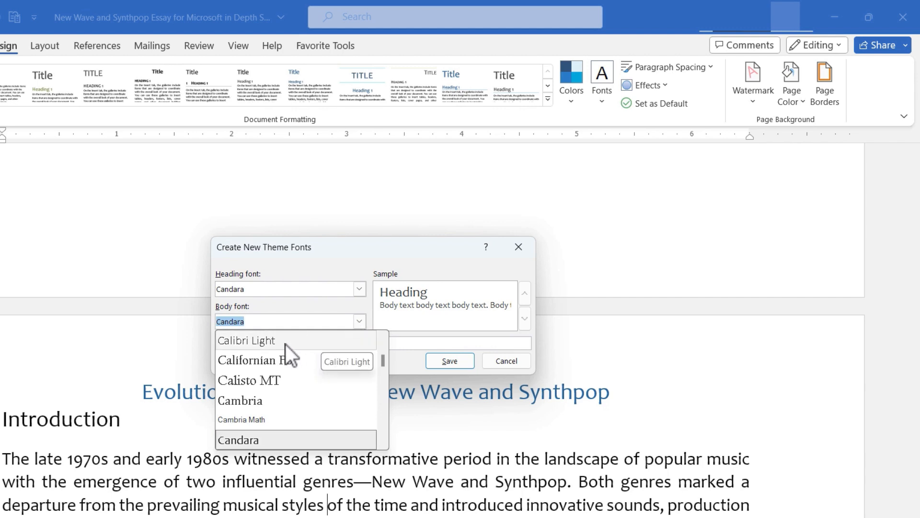
click(272, 360)
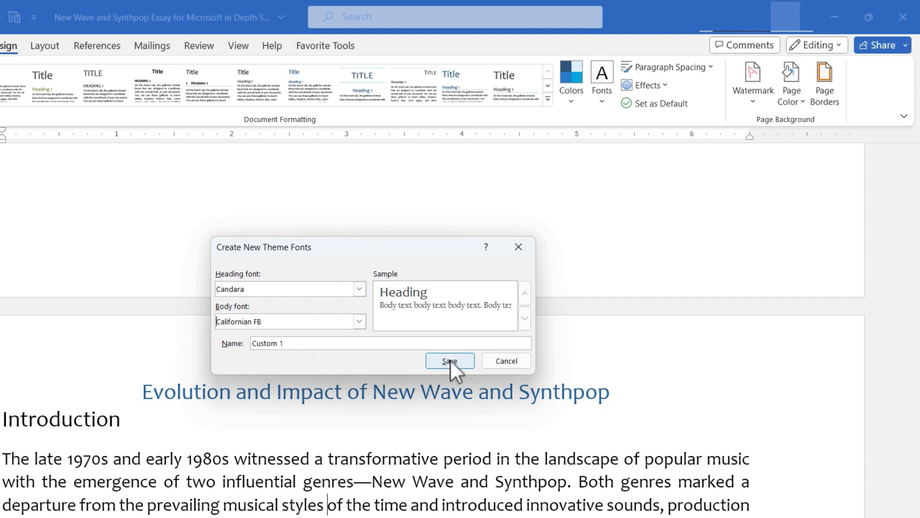
click(513, 364)
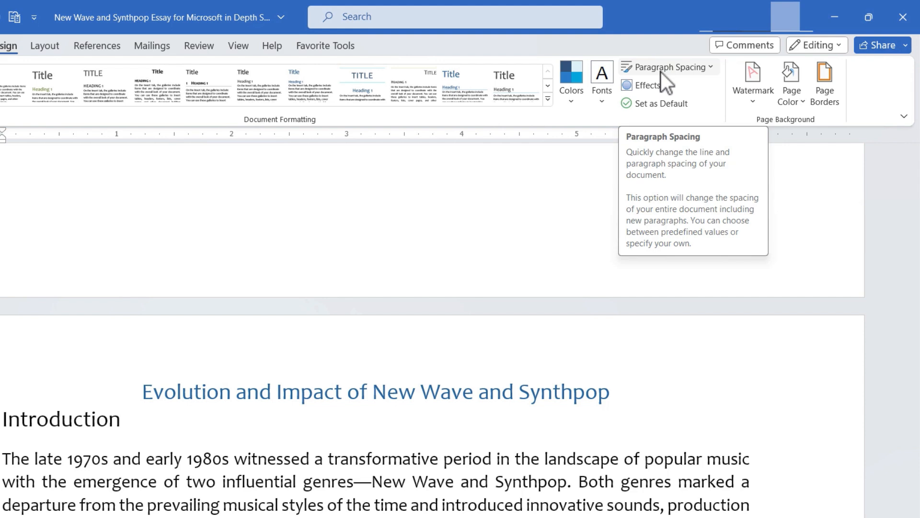
click(700, 73)
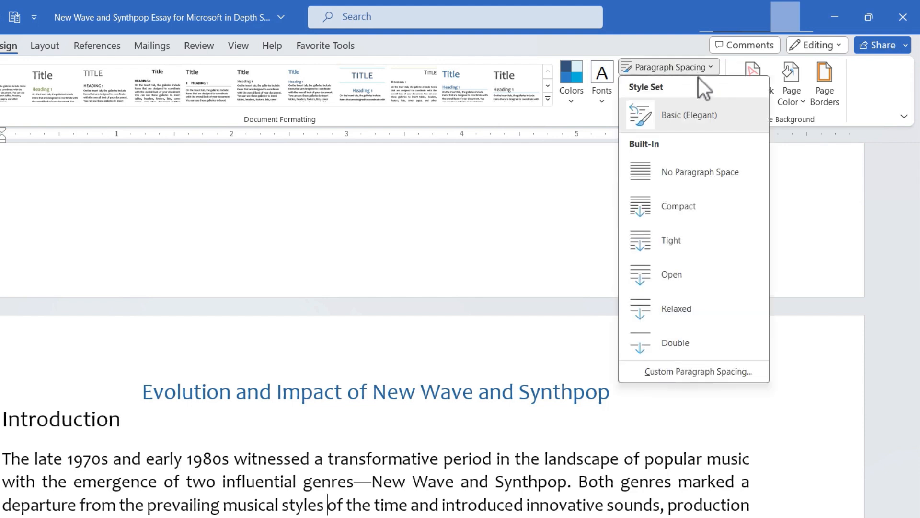
mouse_move(735, 144)
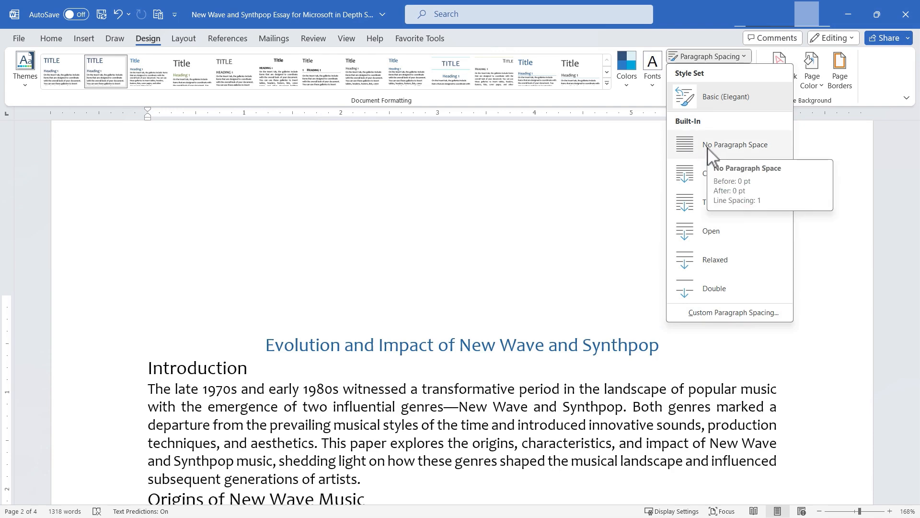
click(716, 147)
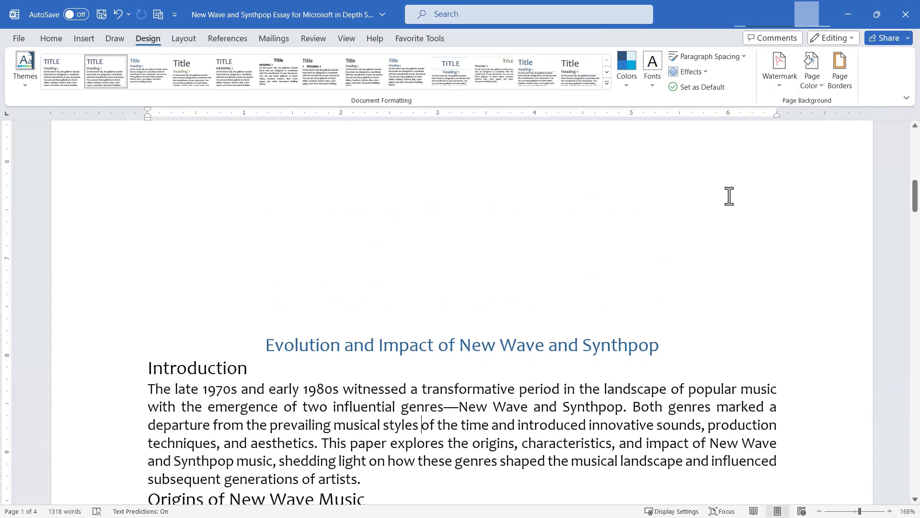
key(ctrl+z)
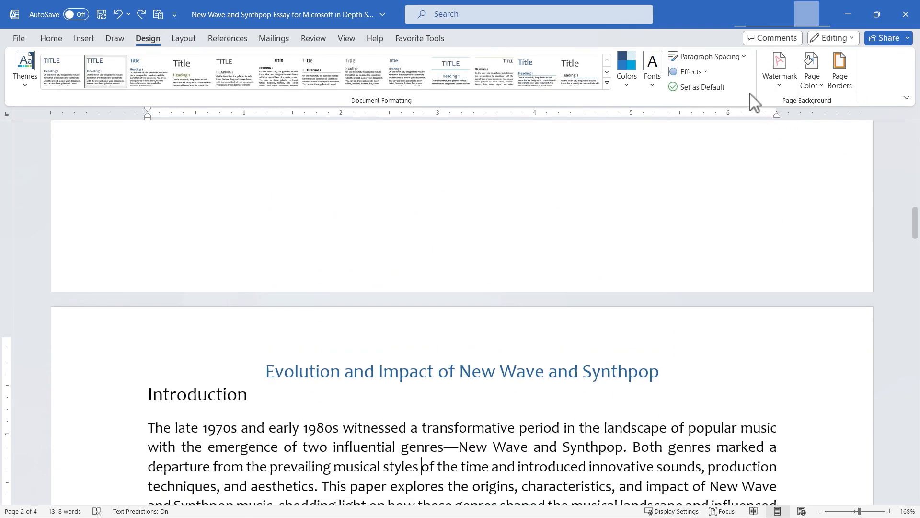
scroll(696, 179, down, 3)
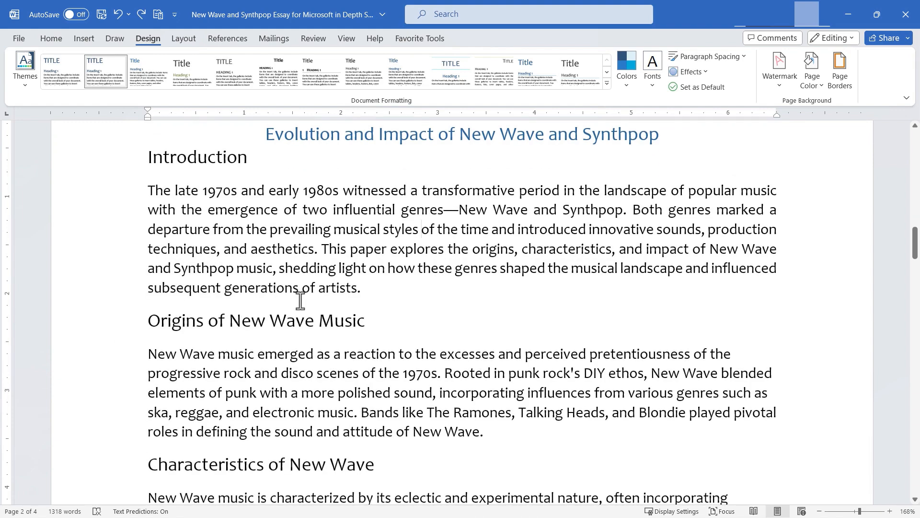
click(730, 59)
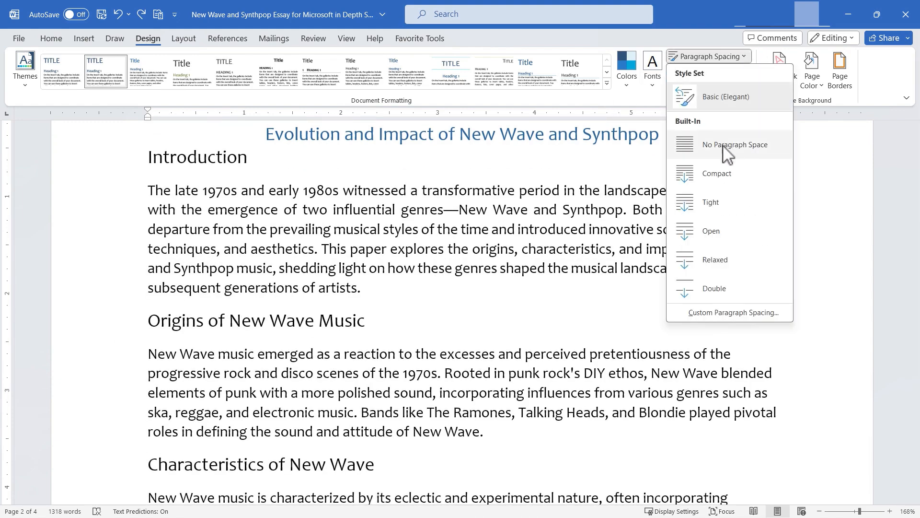
click(755, 148)
scroll(623, 303, down, 2)
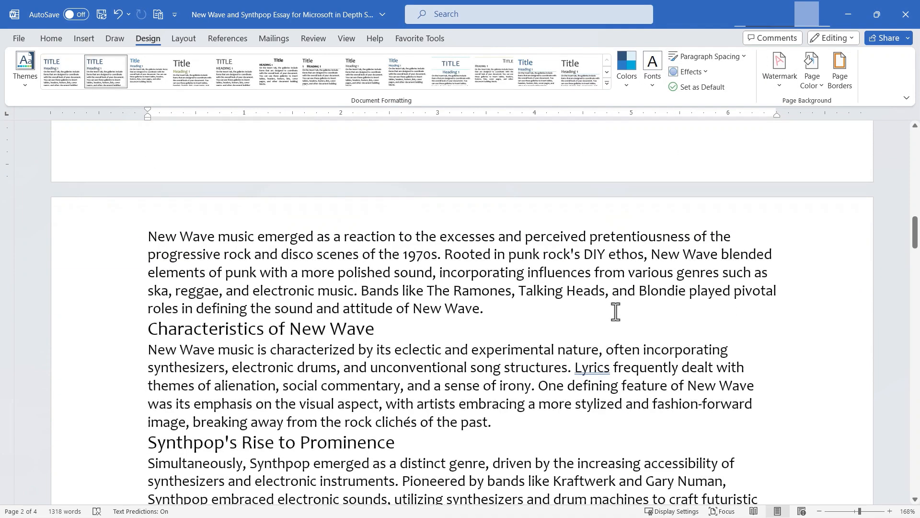
scroll(615, 311, down, 1)
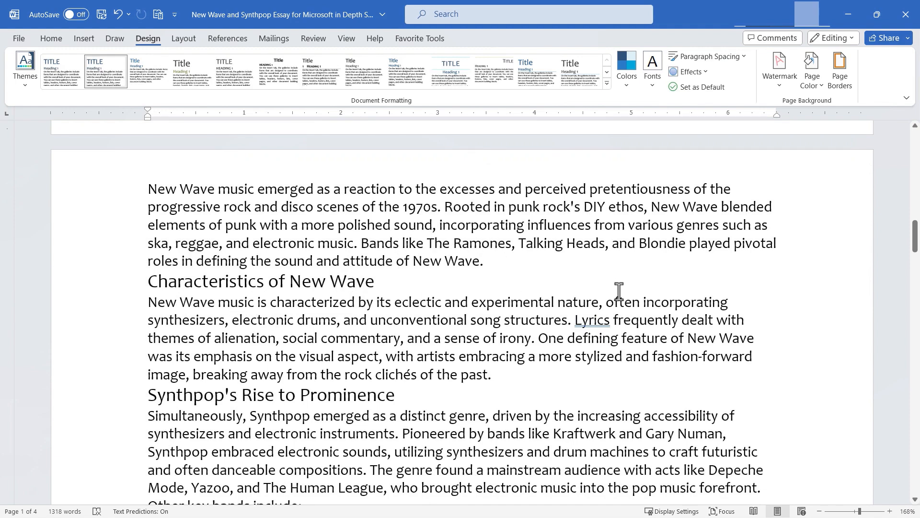
click(709, 57)
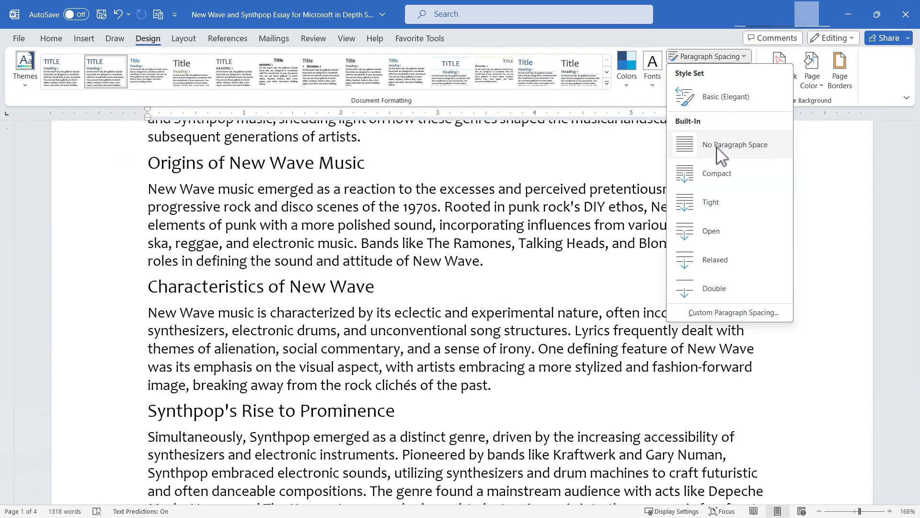
click(705, 96)
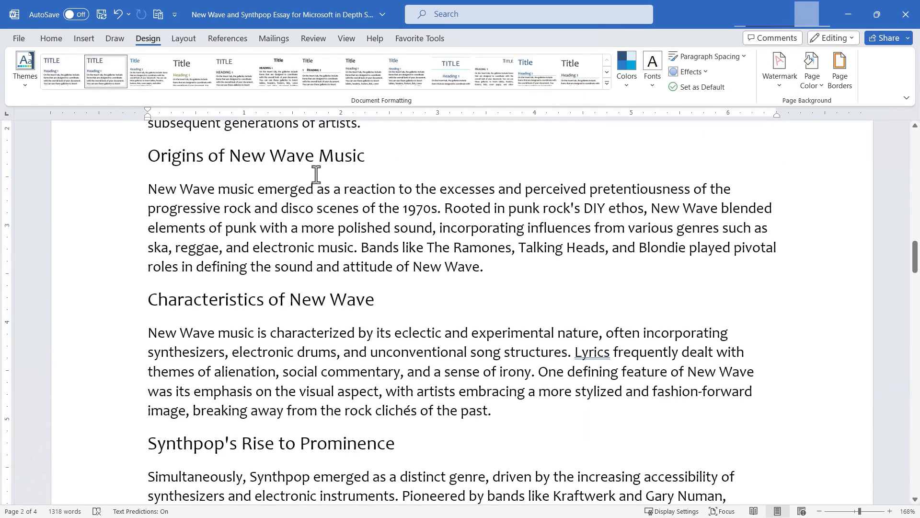
Try the Compact, Tight, Open and Relaxed paragraph spacing presets on the essay
click(730, 69)
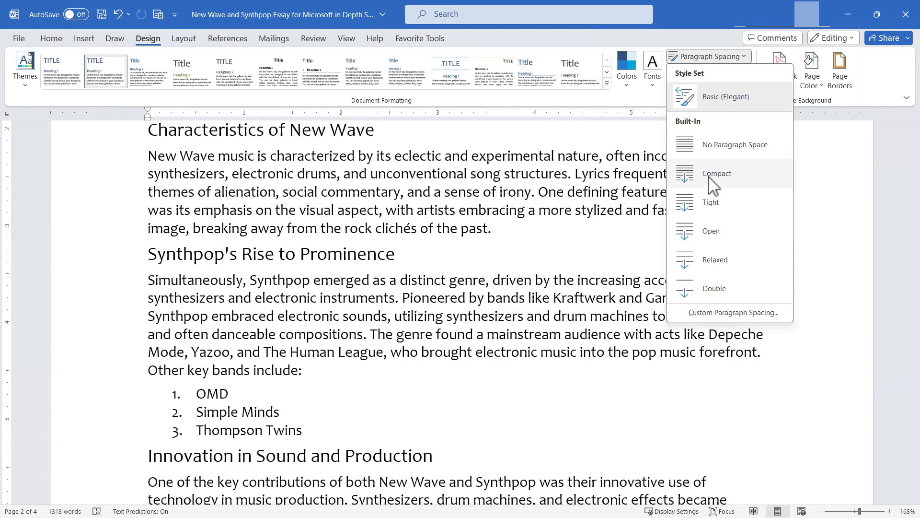
click(714, 184)
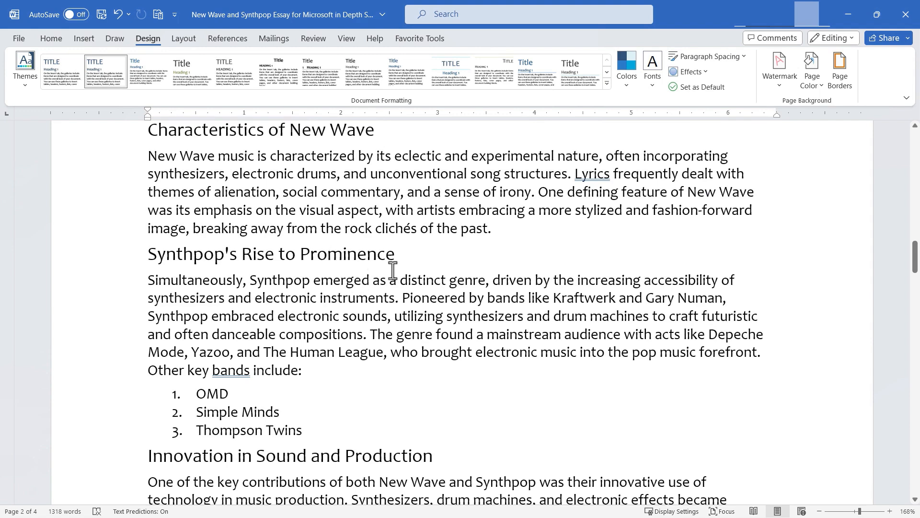
click(730, 60)
click(702, 203)
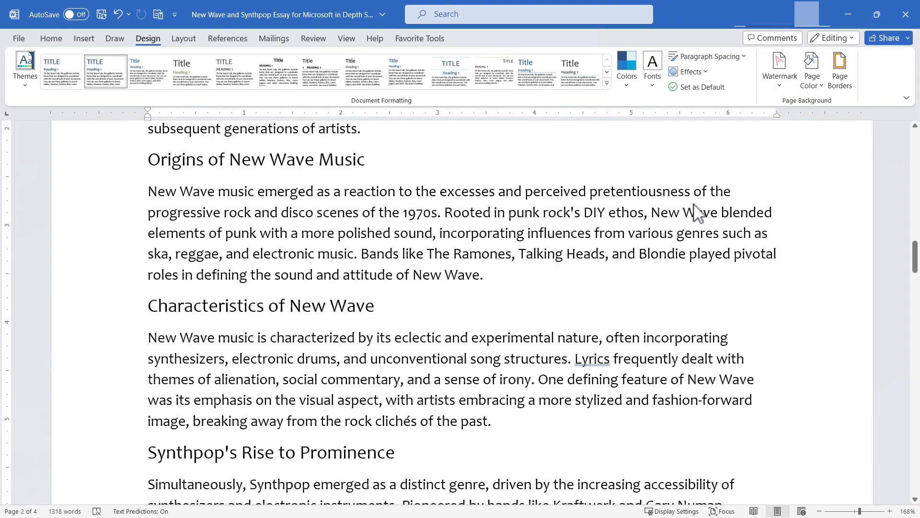
click(718, 234)
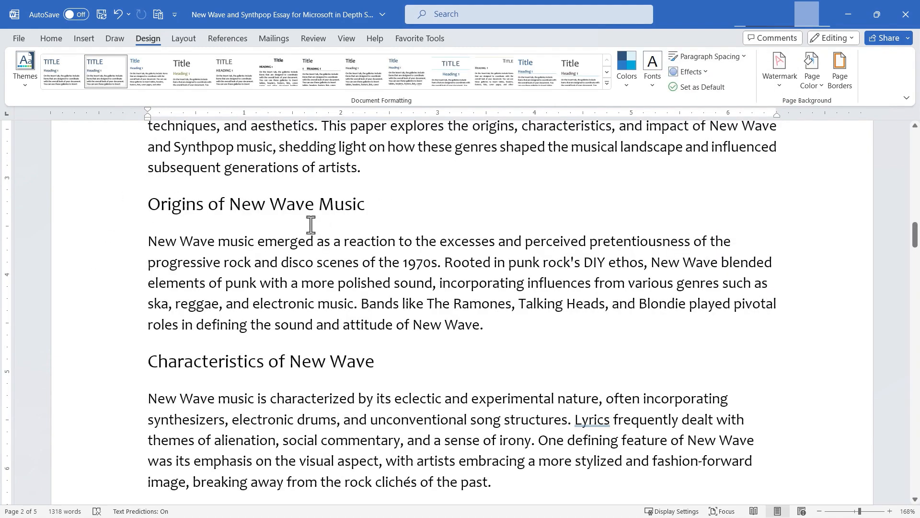
click(712, 57)
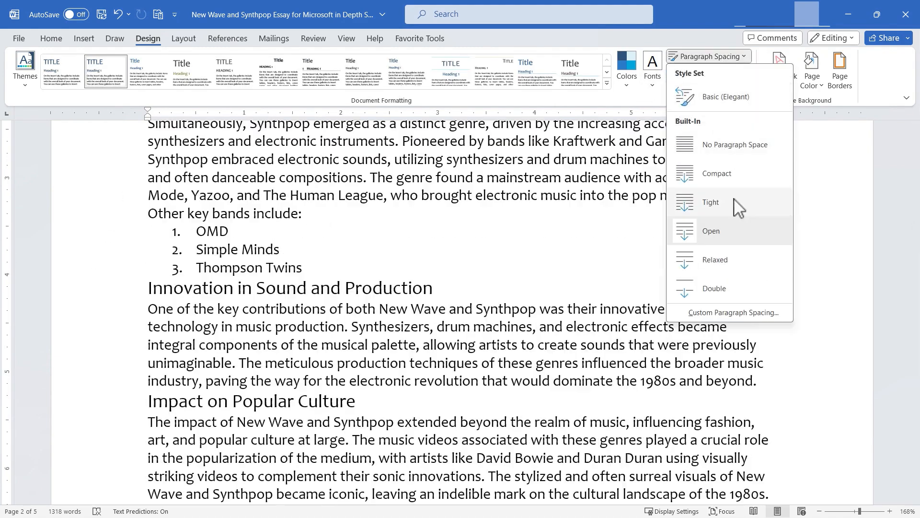
click(723, 263)
scroll(558, 274, down, 3)
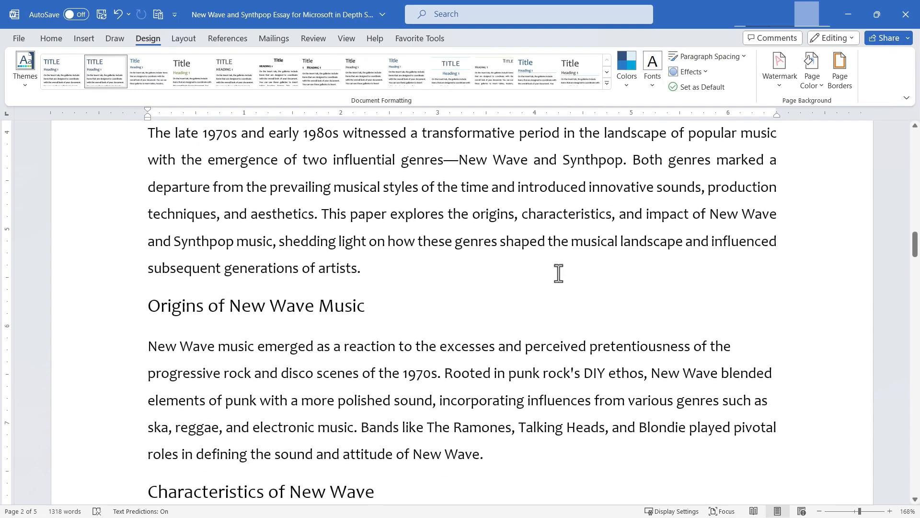
scroll(550, 263, down, 1)
scroll(461, 186, up, 1)
scroll(460, 186, up, 1)
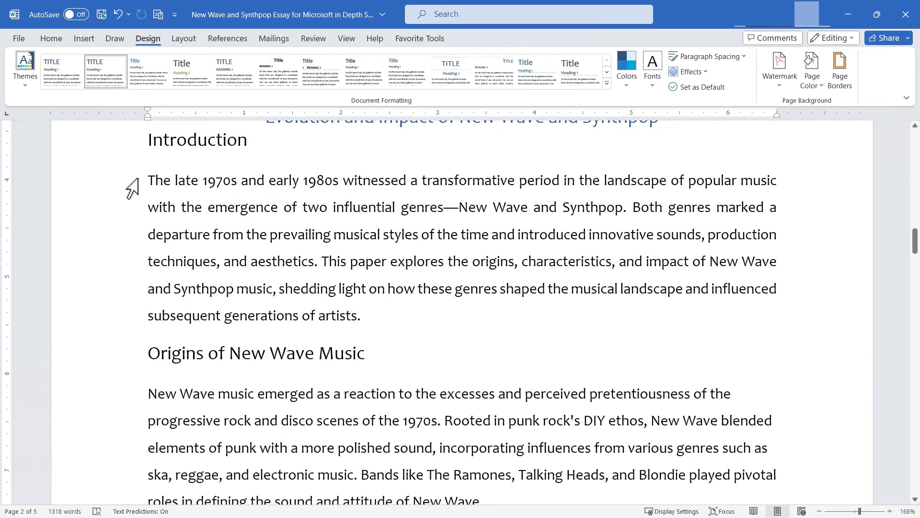
Apply Double paragraph spacing and leave the spacing presets listed again
click(713, 56)
click(726, 291)
scroll(654, 292, down, 3)
click(738, 58)
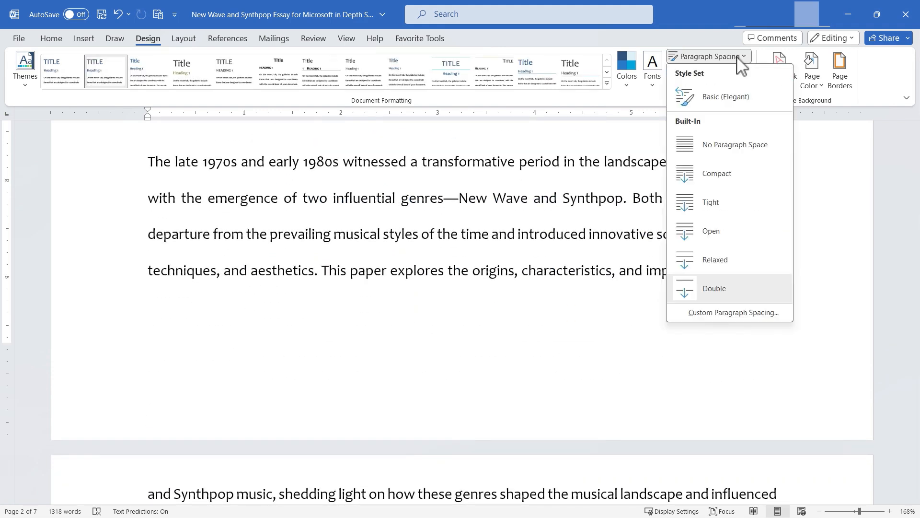
click(740, 61)
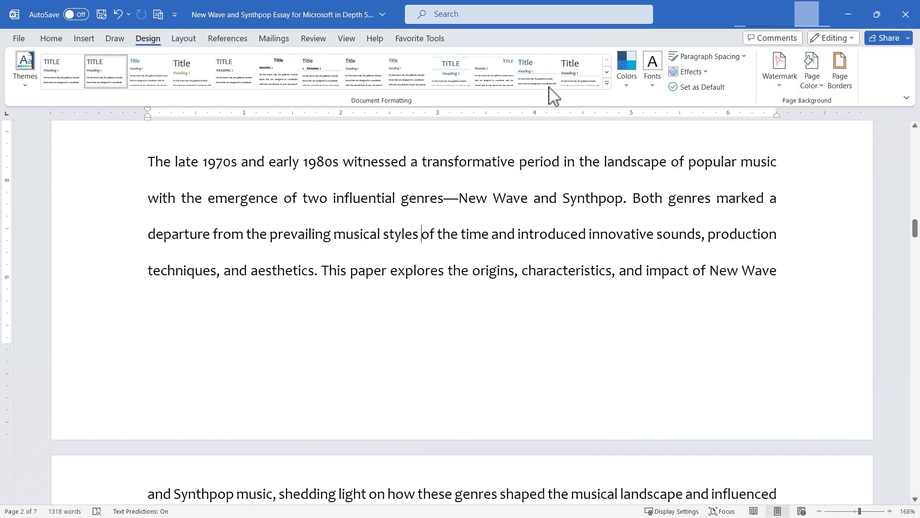
click(722, 57)
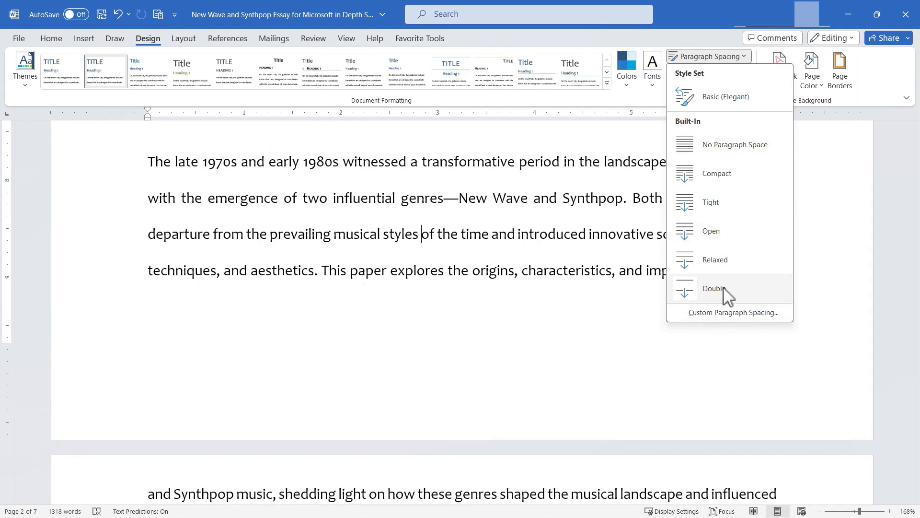
Set custom paragraph line spacing to At least 14 pt and confirm the settings
click(691, 313)
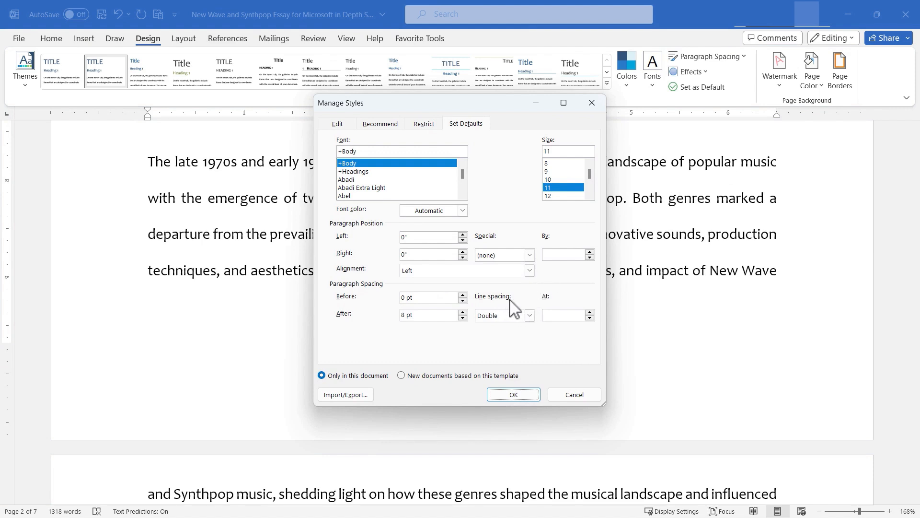
click(529, 314)
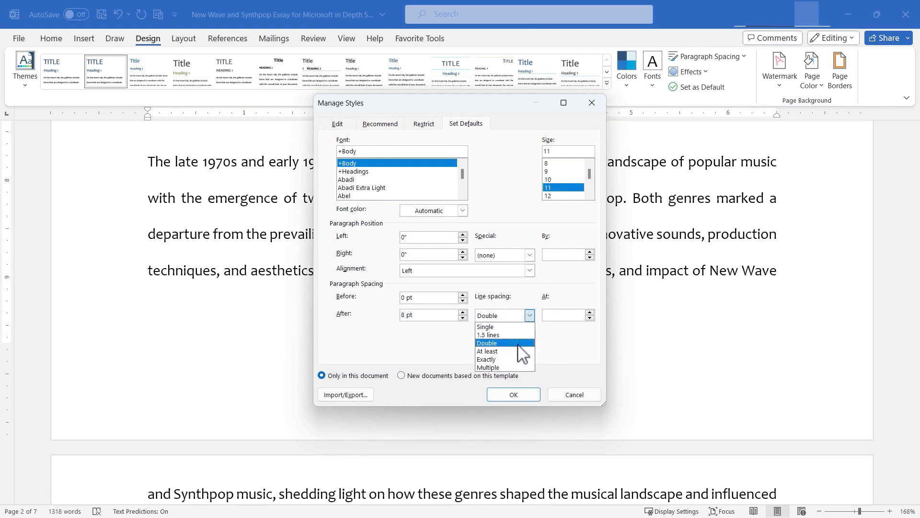
click(503, 351)
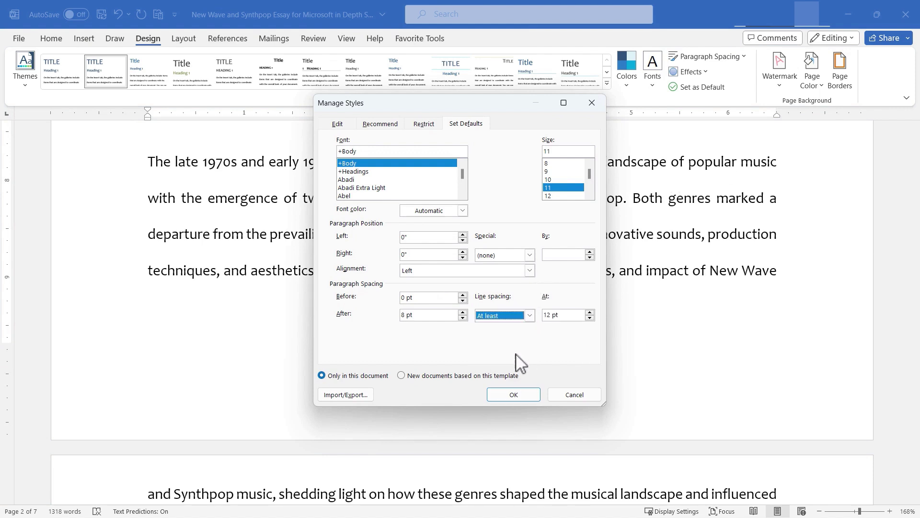
click(590, 312)
click(590, 311)
click(529, 316)
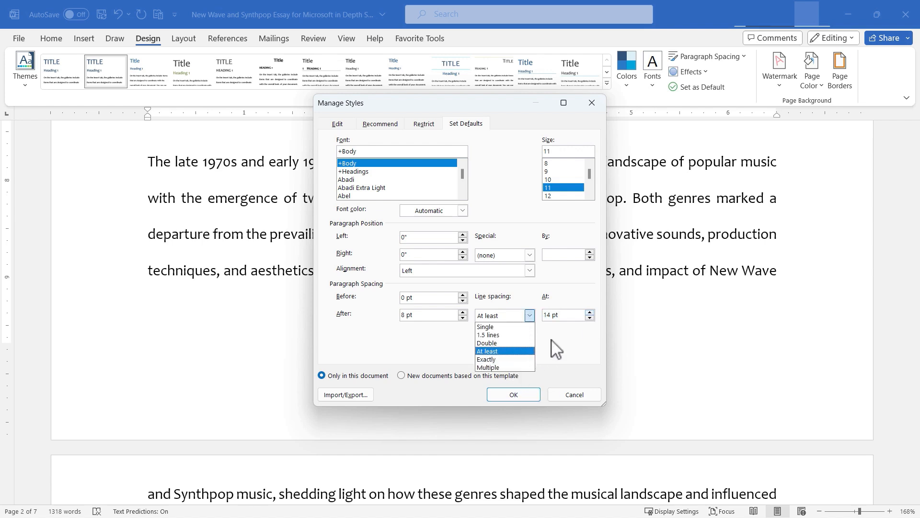
click(515, 396)
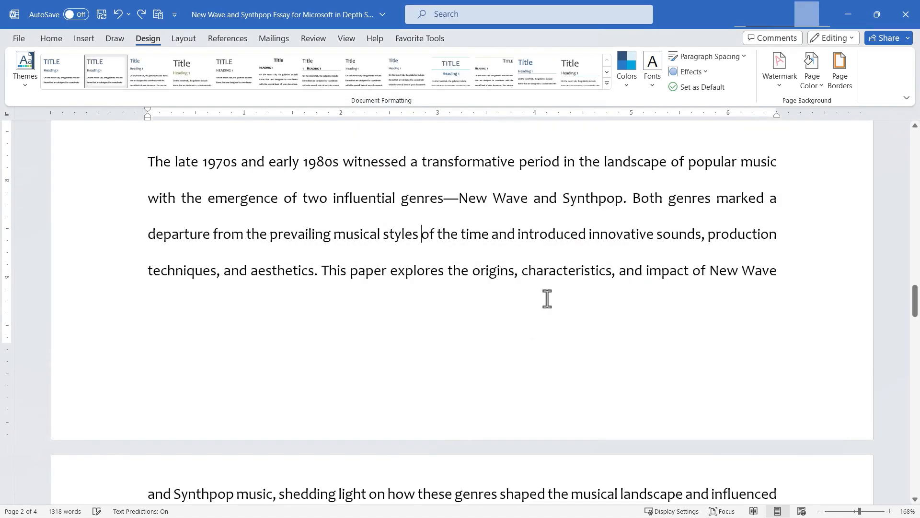
Leave paragraph spacing at double after viewing the presets, then show the Insert ribbon
click(732, 59)
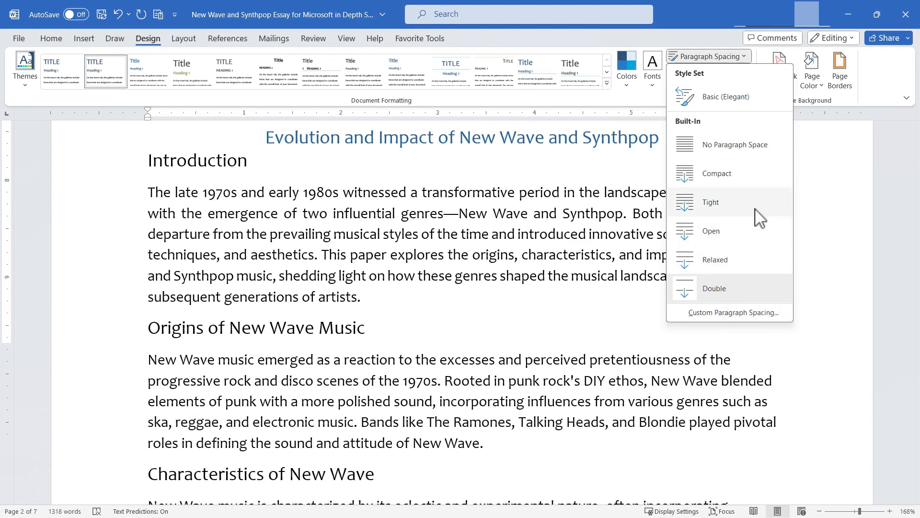
click(813, 148)
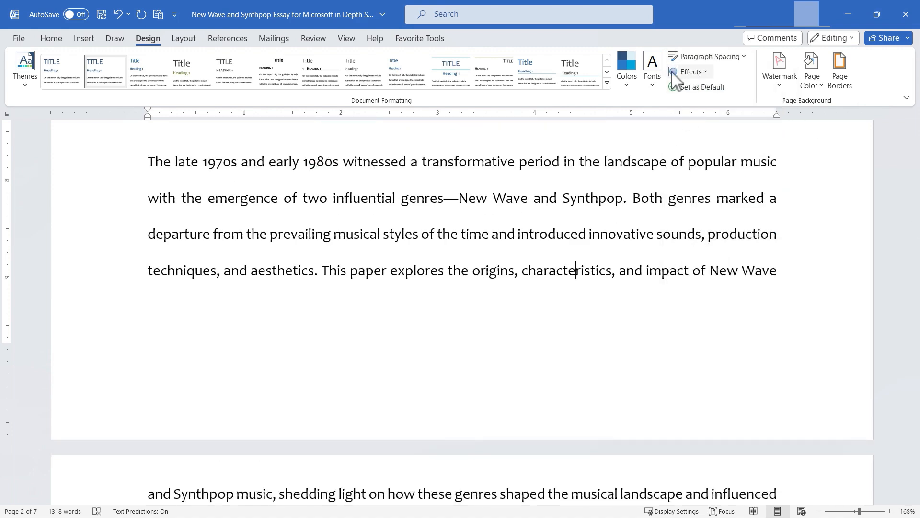
click(84, 39)
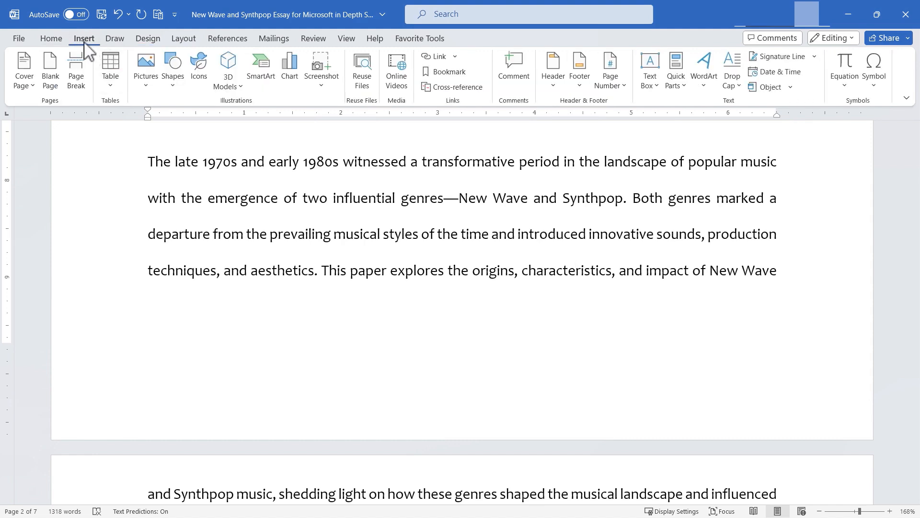
Draw a large blue Oval shape covering the Introduction paragraph on page 2
click(173, 79)
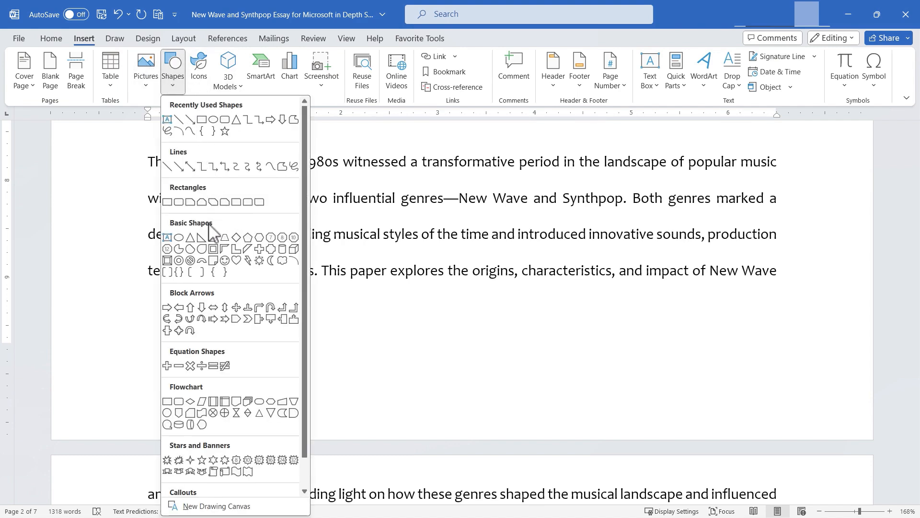
click(177, 240)
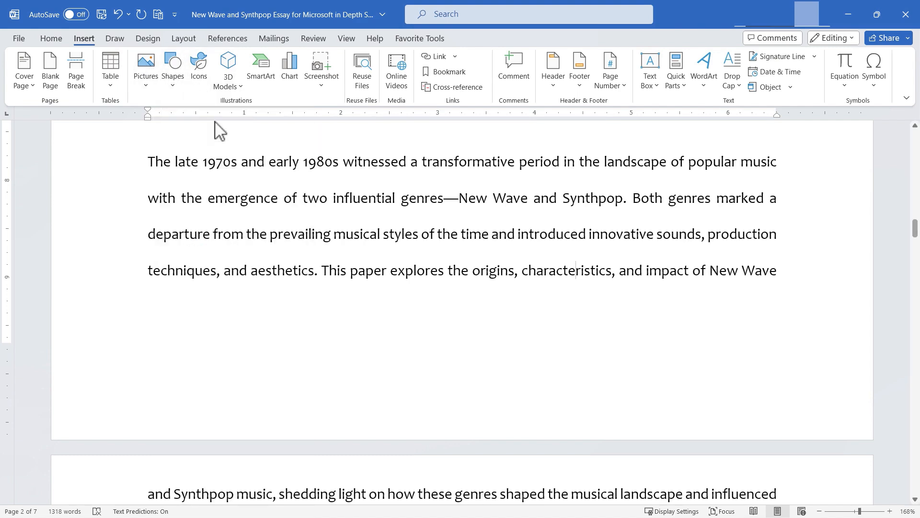
mouse_move(288, 171)
mouse_down()
mouse_move(409, 271)
mouse_move(456, 280)
mouse_up()
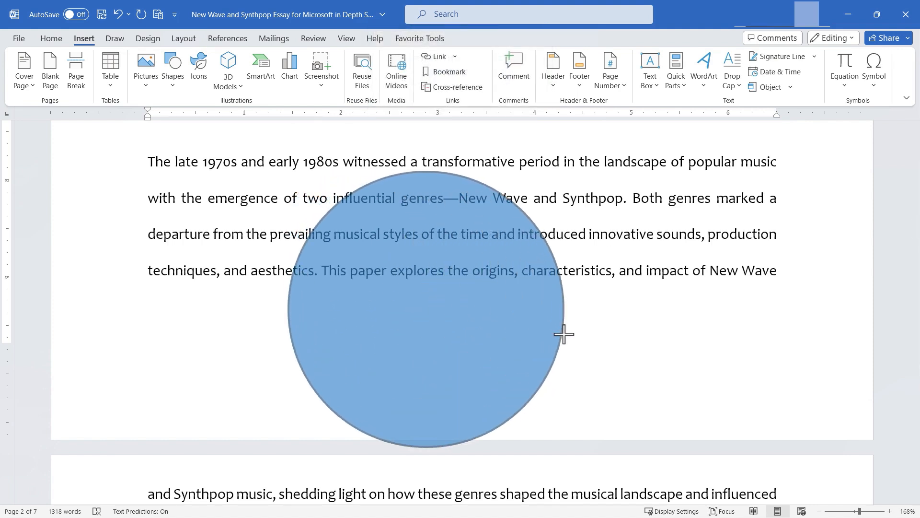
mouse_move(456, 280)
mouse_down()
mouse_move(549, 302)
mouse_move(523, 405)
mouse_up()
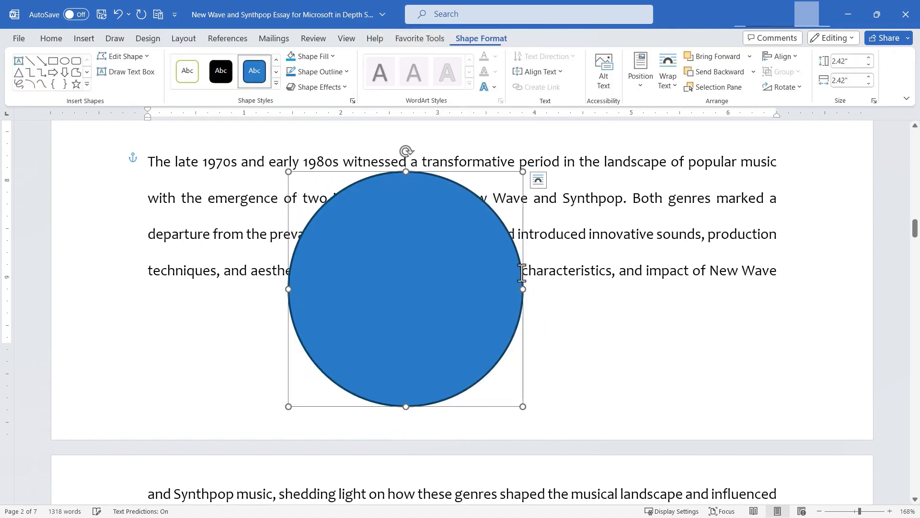
drag(445, 219, 459, 241)
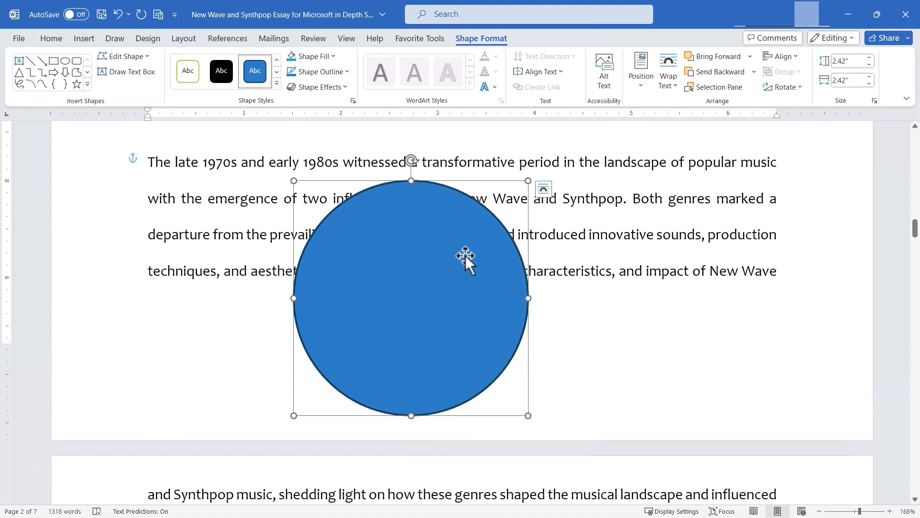
Apply the Top Shadow theme effect from Design > Effects
click(148, 40)
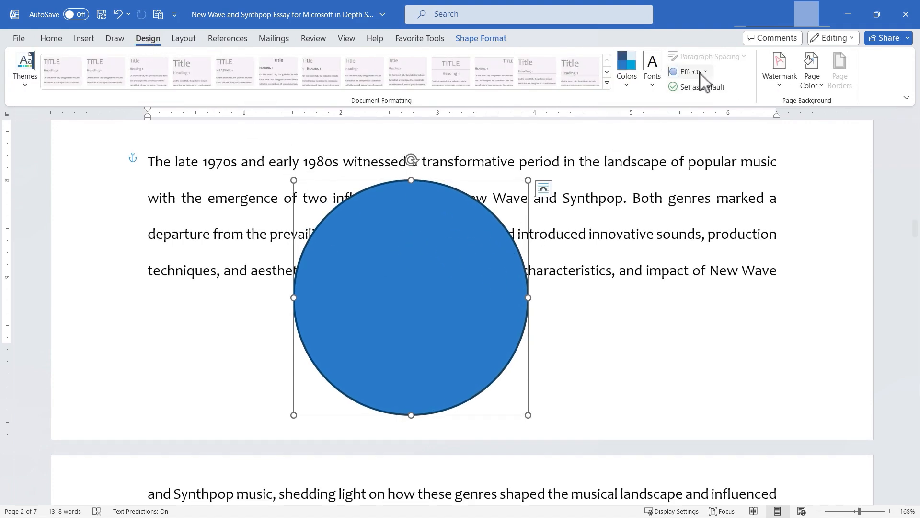
click(688, 72)
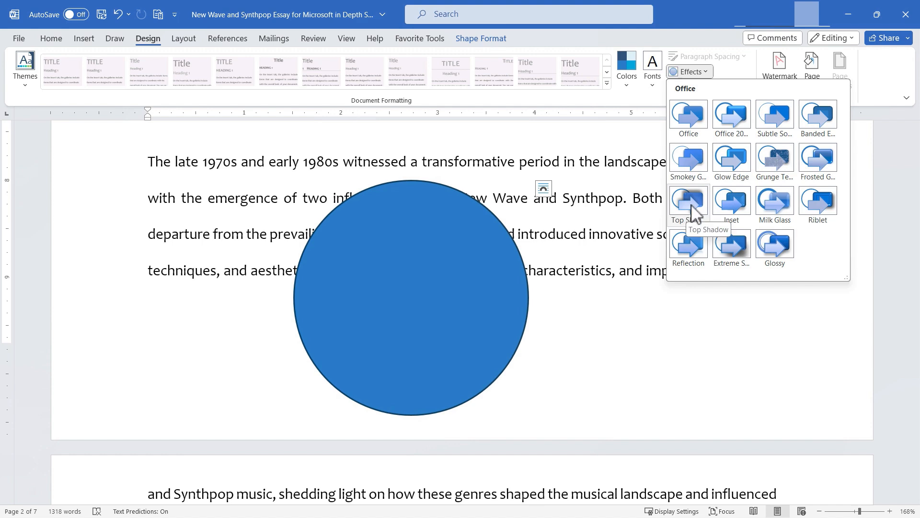
click(692, 203)
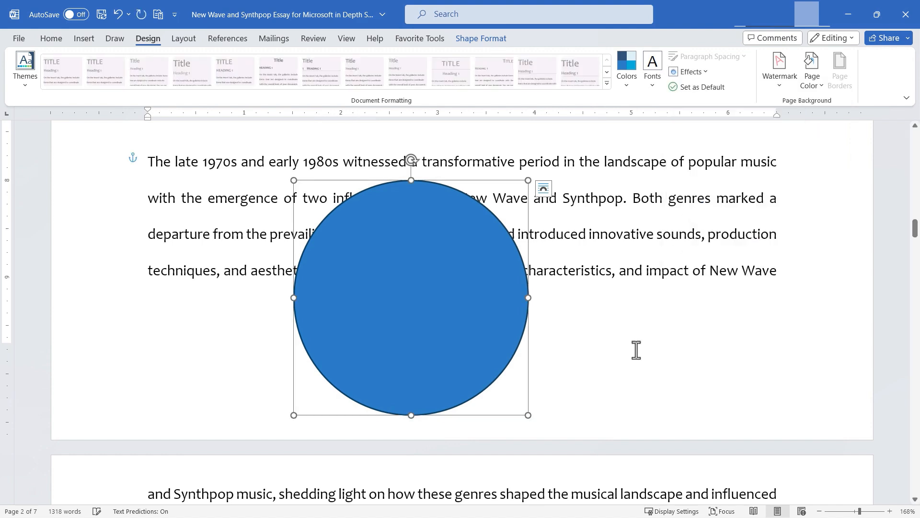
click(613, 325)
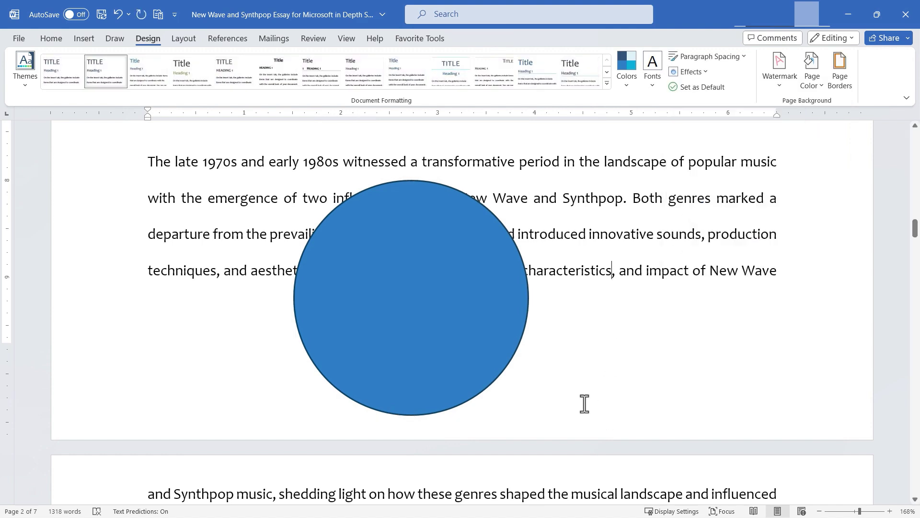
With the circle selected, switch the theme effect to Glossy so the circle gets a thick grey rim
click(467, 328)
click(691, 72)
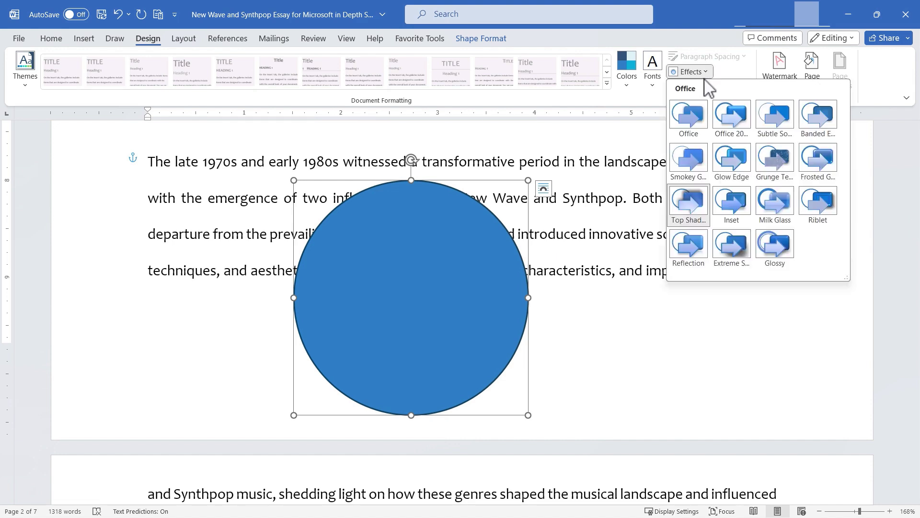
click(773, 244)
click(691, 345)
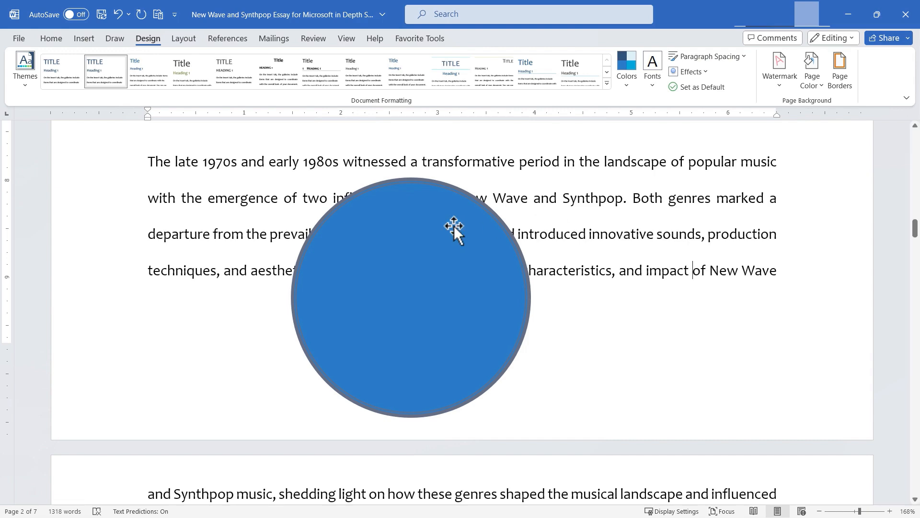
scroll(805, 169, up, 4)
scroll(863, 203, down, 2)
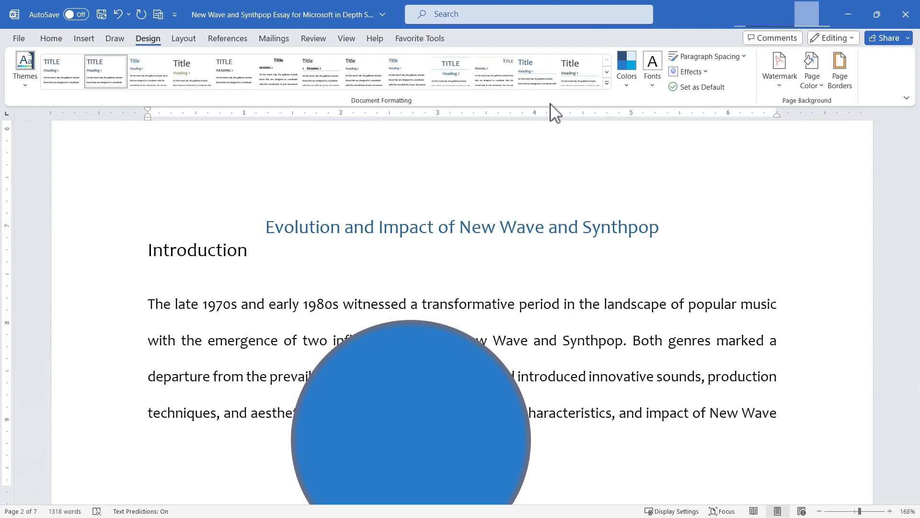
scroll(509, 307, down, 2)
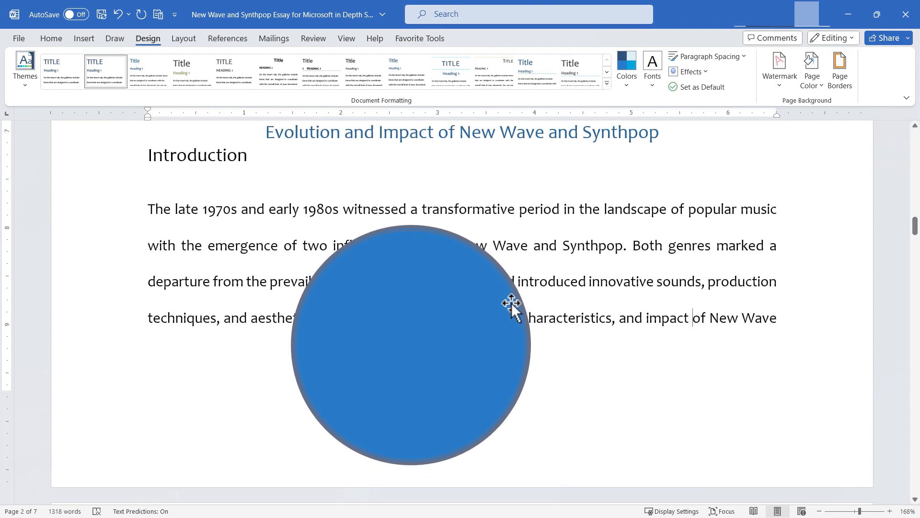
click(702, 72)
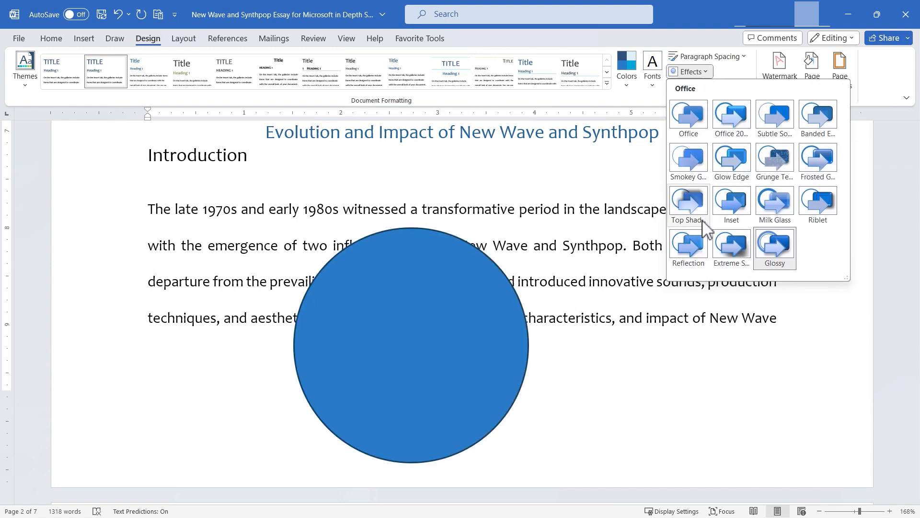
click(597, 200)
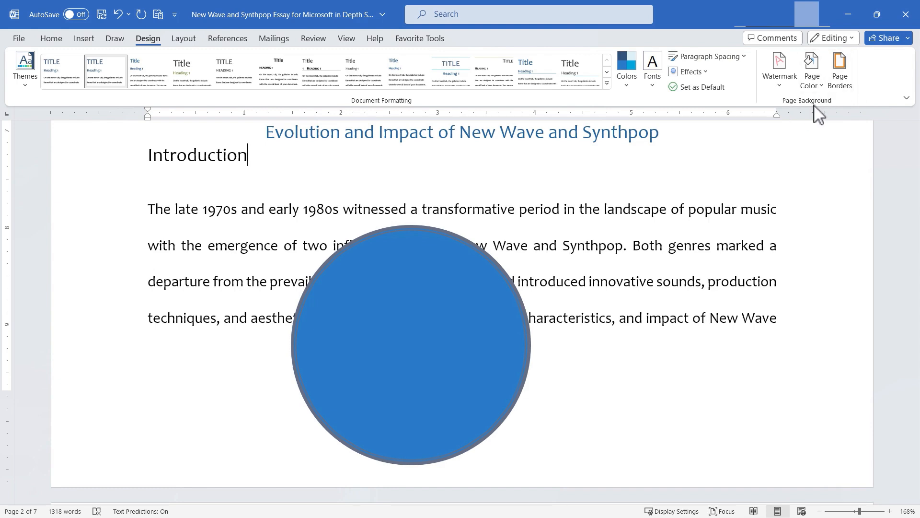
scroll(756, 229, down, 1)
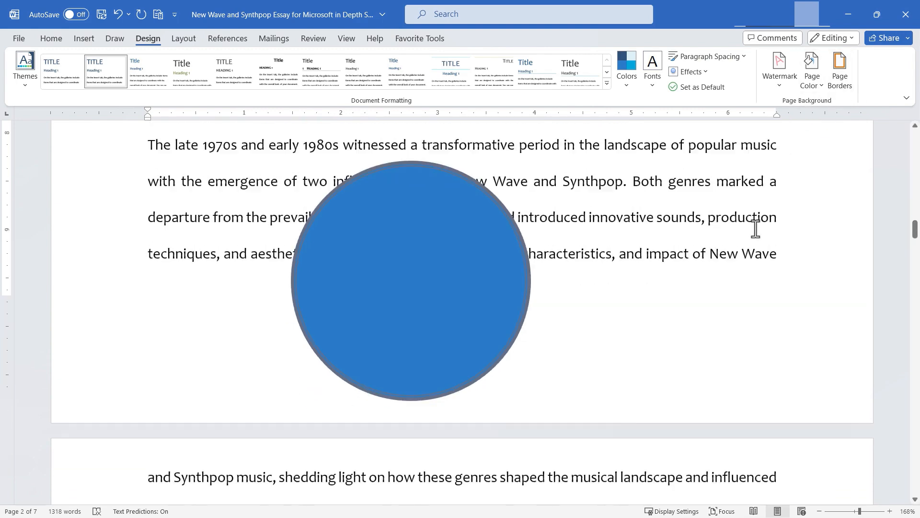
scroll(756, 229, down, 4)
scroll(745, 234, down, 1)
scroll(661, 241, up, 1)
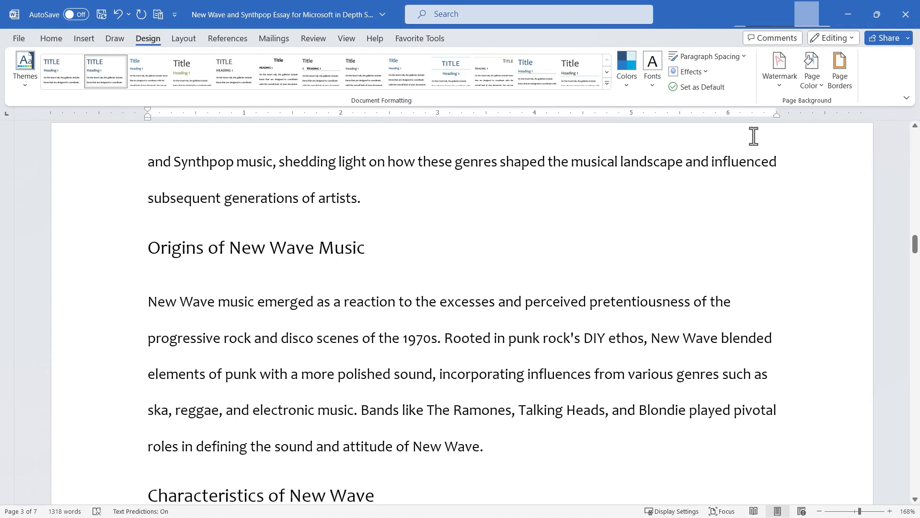
click(779, 88)
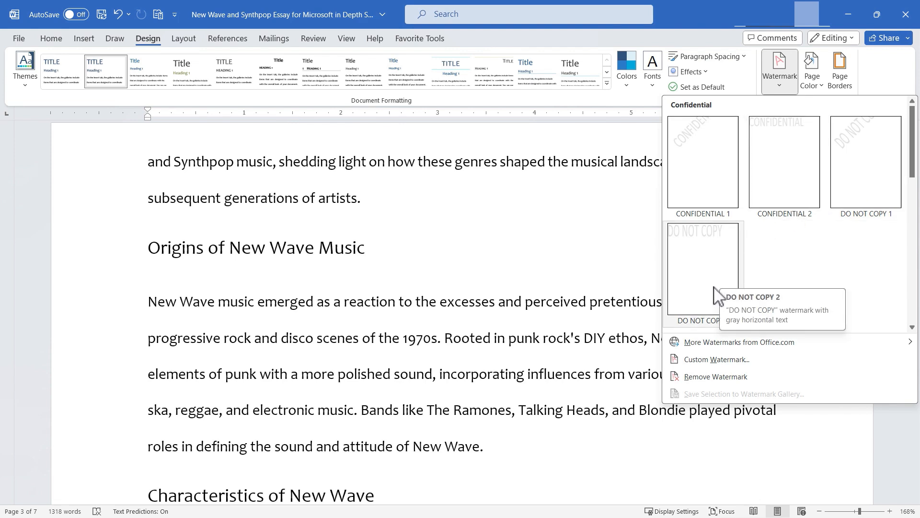
click(872, 176)
scroll(633, 278, down, 1)
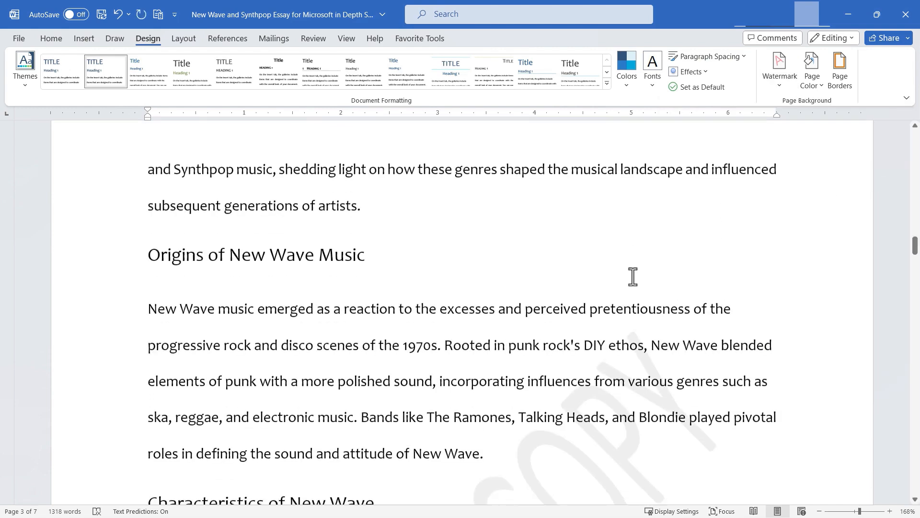
scroll(629, 284, down, 3)
scroll(618, 288, down, 4)
scroll(598, 289, down, 3)
scroll(598, 290, up, 3)
scroll(598, 290, up, 6)
click(577, 368)
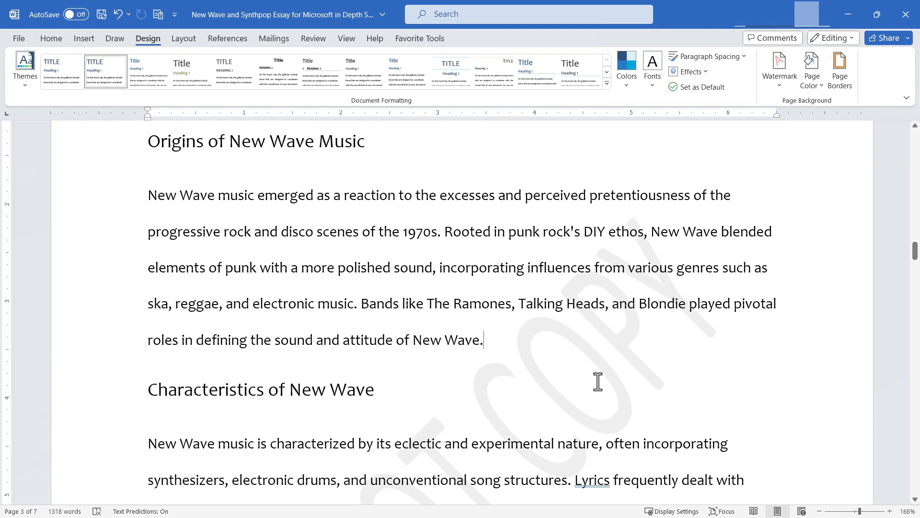
click(598, 382)
click(782, 88)
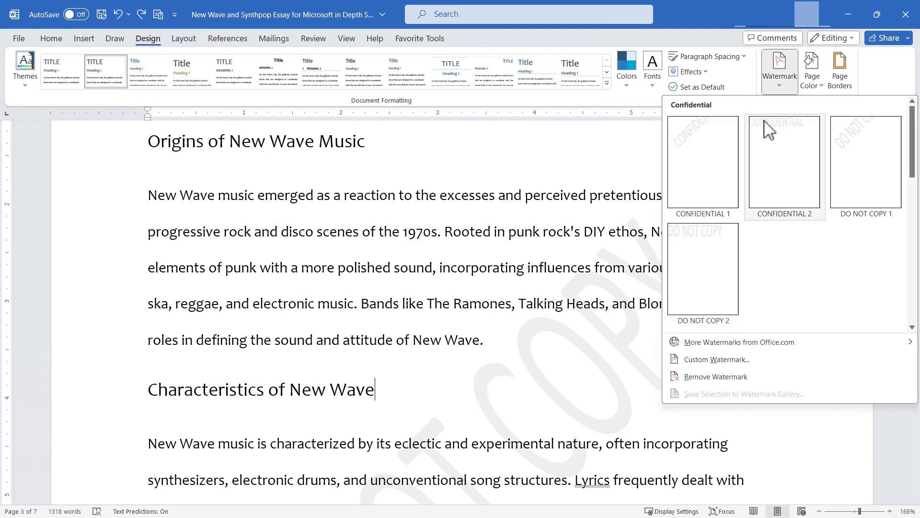
mouse_move(740, 343)
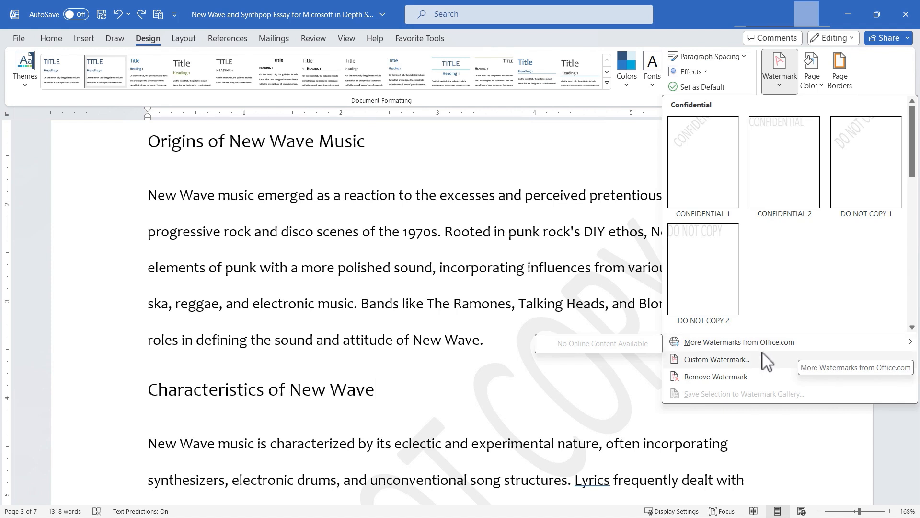
click(734, 377)
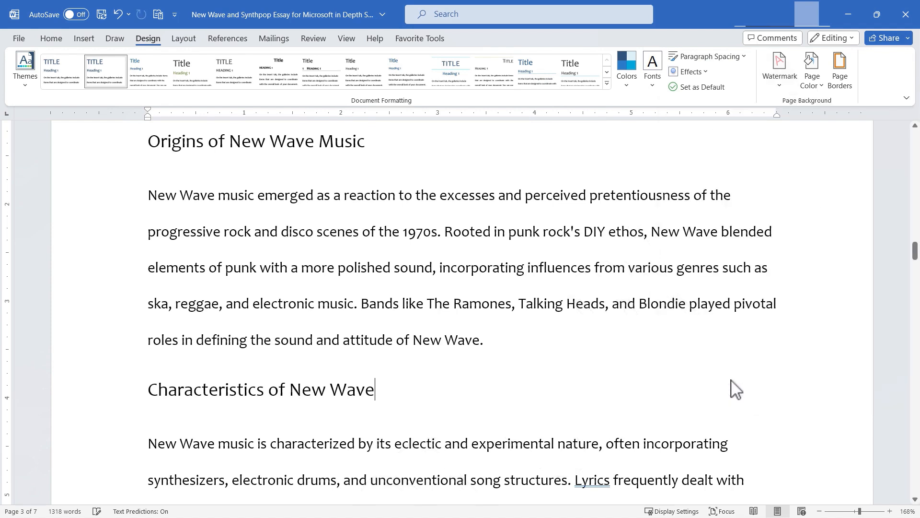
In Custom Watermark, try the picture option then choose a text watermark
click(783, 81)
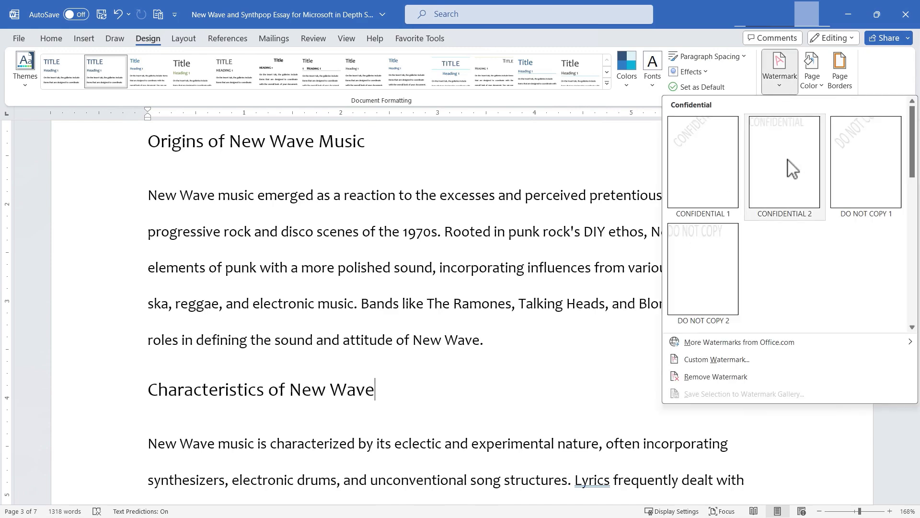
click(744, 360)
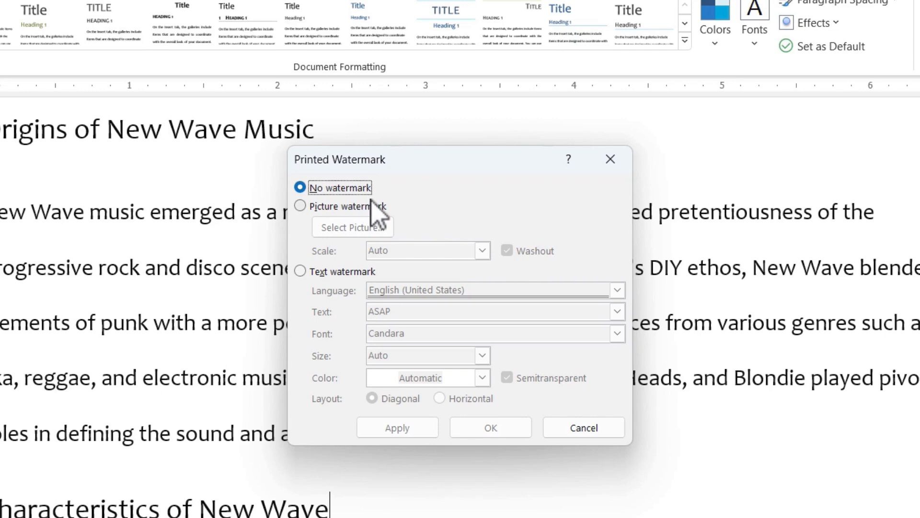
click(303, 208)
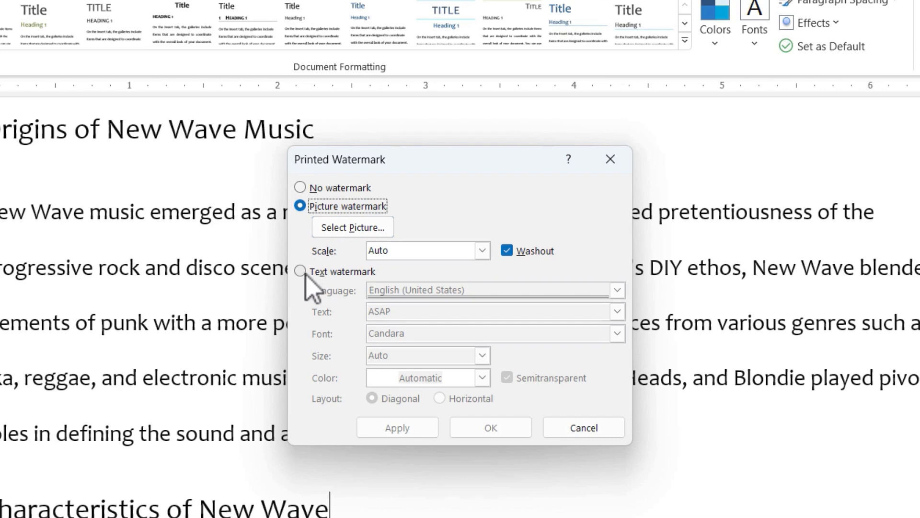
click(305, 273)
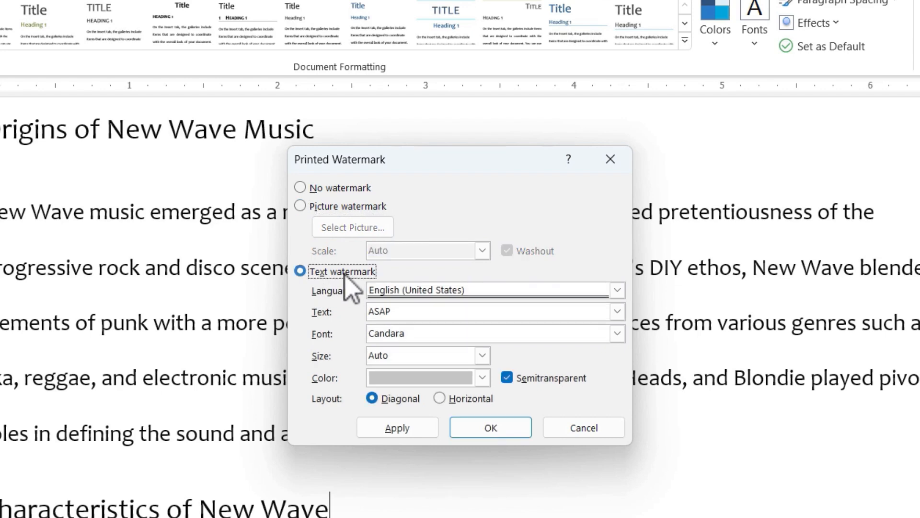
Replace the ASAP text with synthpopreviews.blogspot.com and apply the diagonal watermark
click(611, 290)
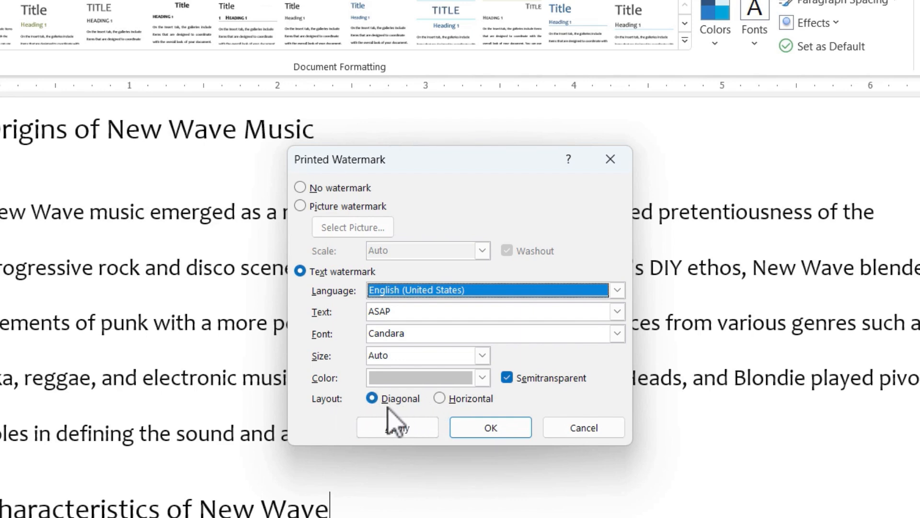
click(403, 312)
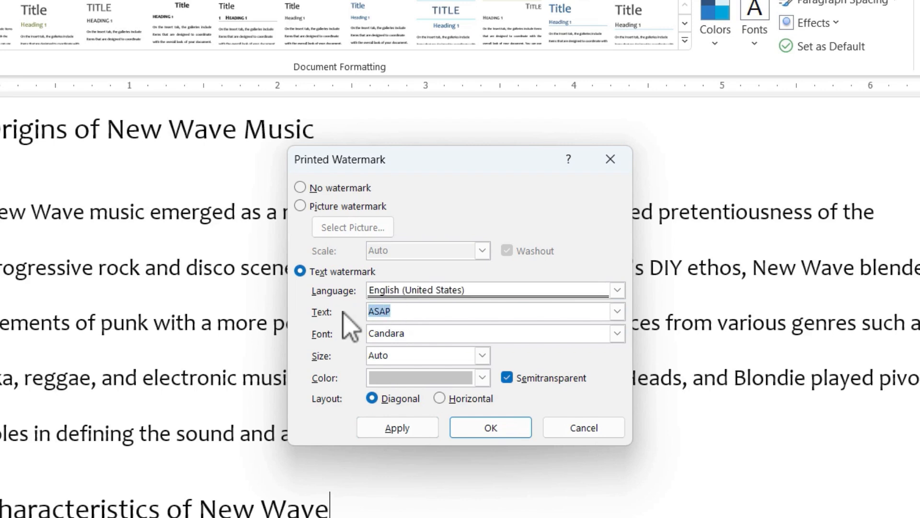
text(synthpopreviews.blogspot.com)
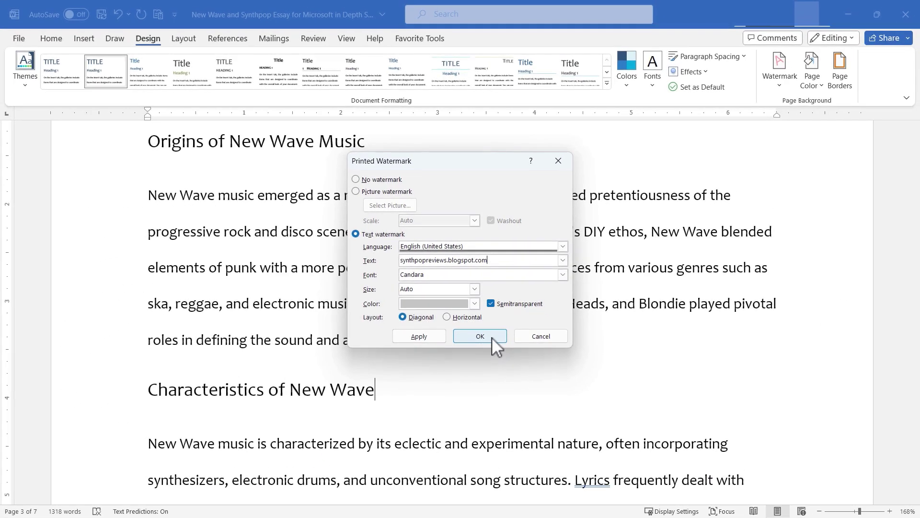
click(504, 402)
scroll(581, 324, down, 2)
scroll(579, 329, down, 1)
scroll(568, 331, up, 2)
scroll(569, 331, up, 2)
click(564, 345)
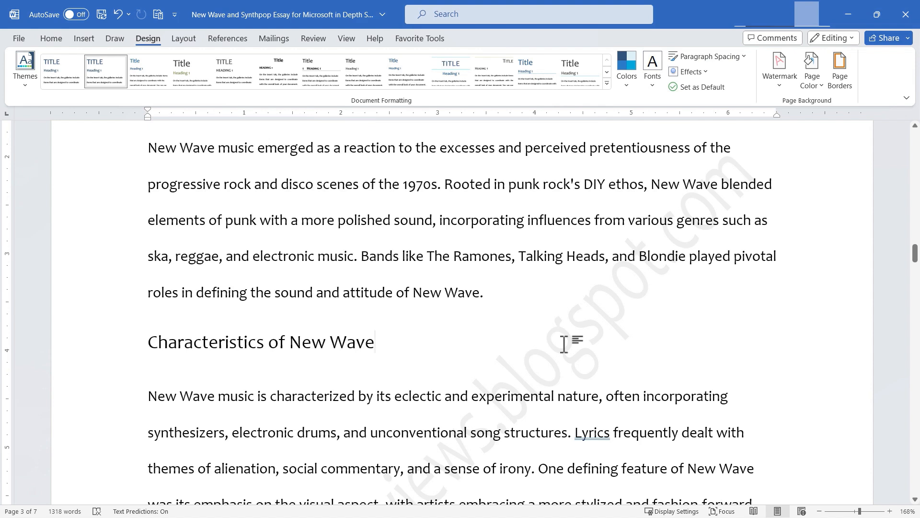
drag(289, 344, 361, 342)
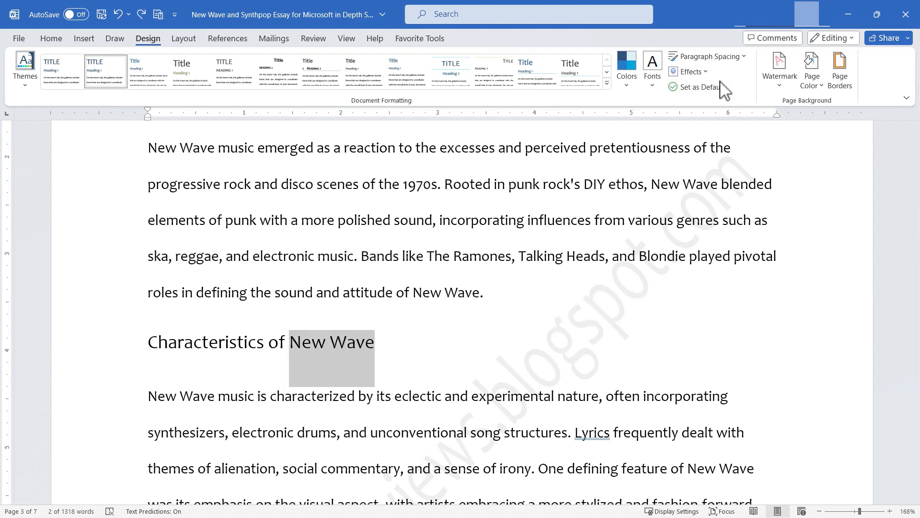
click(780, 79)
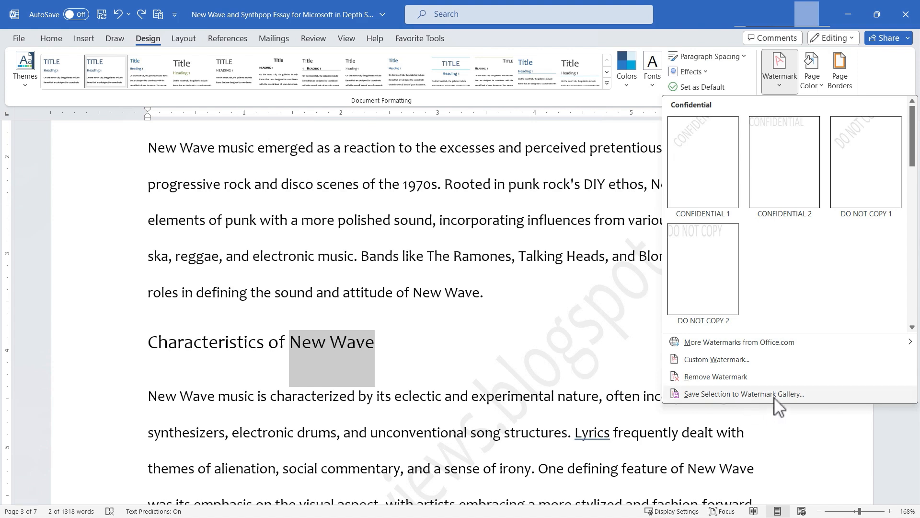
key(Escape)
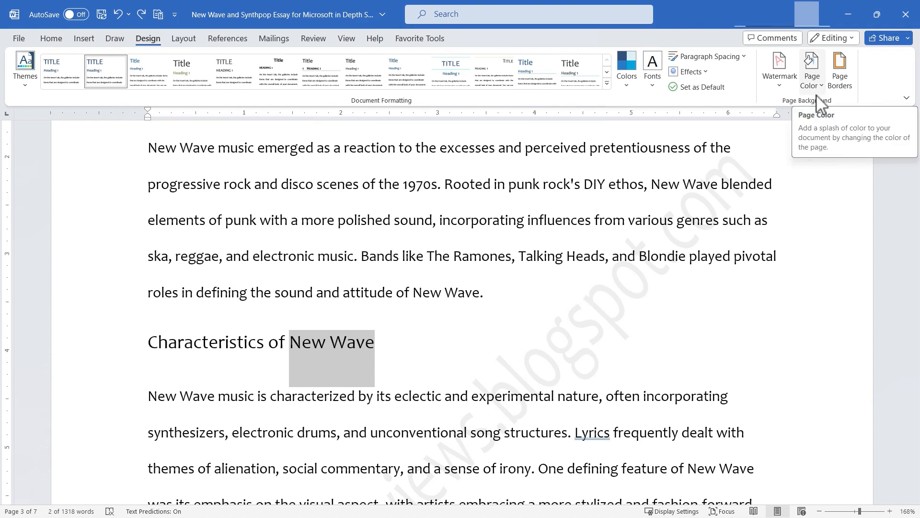
Set the page colour to Aqua, then change it to Blue
click(432, 191)
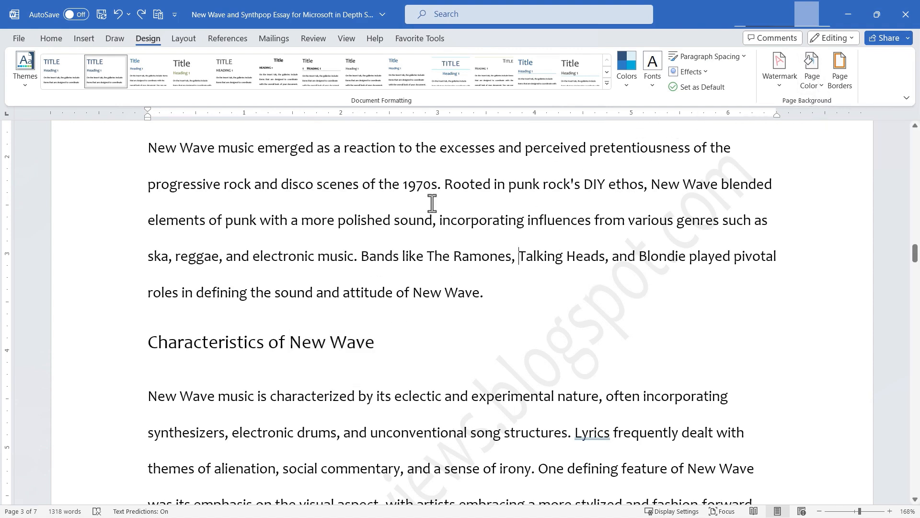
click(815, 72)
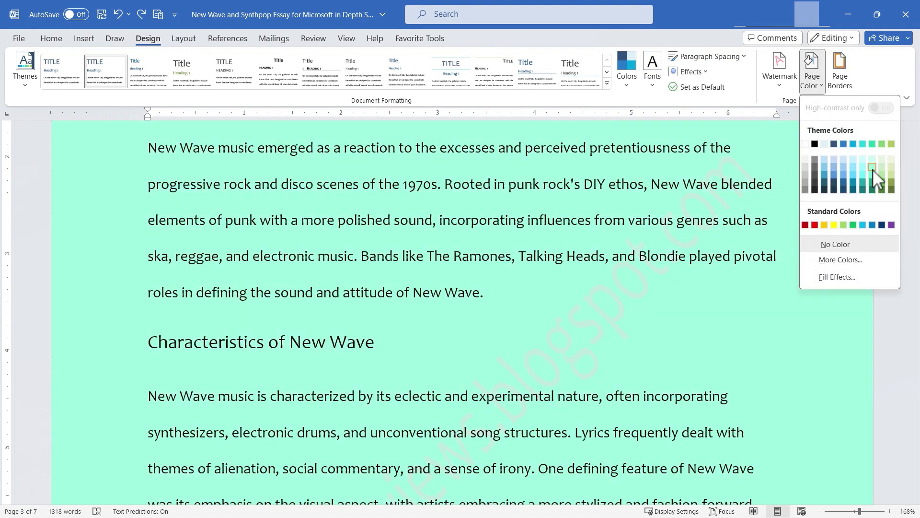
click(872, 170)
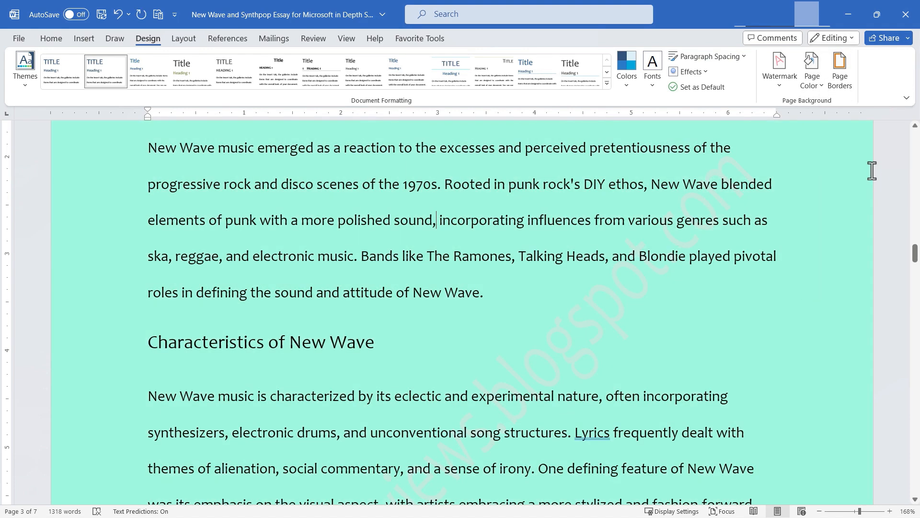
click(812, 75)
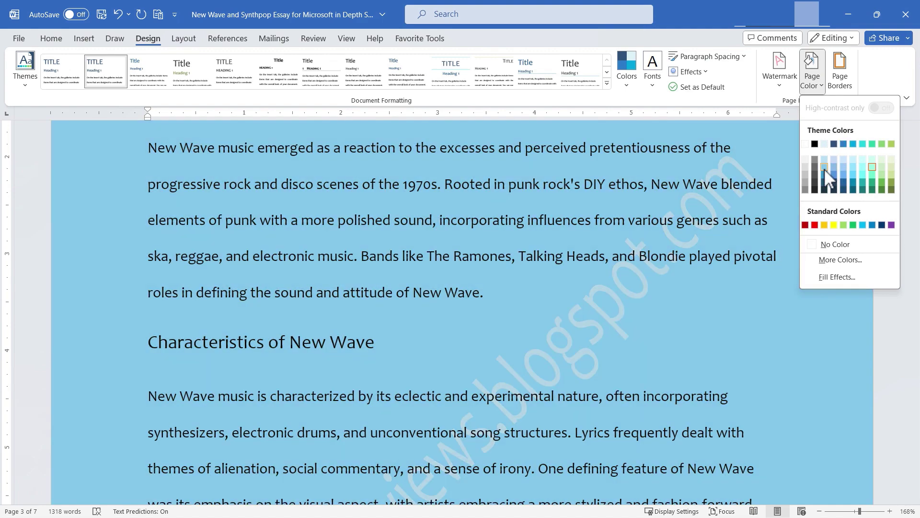
click(815, 170)
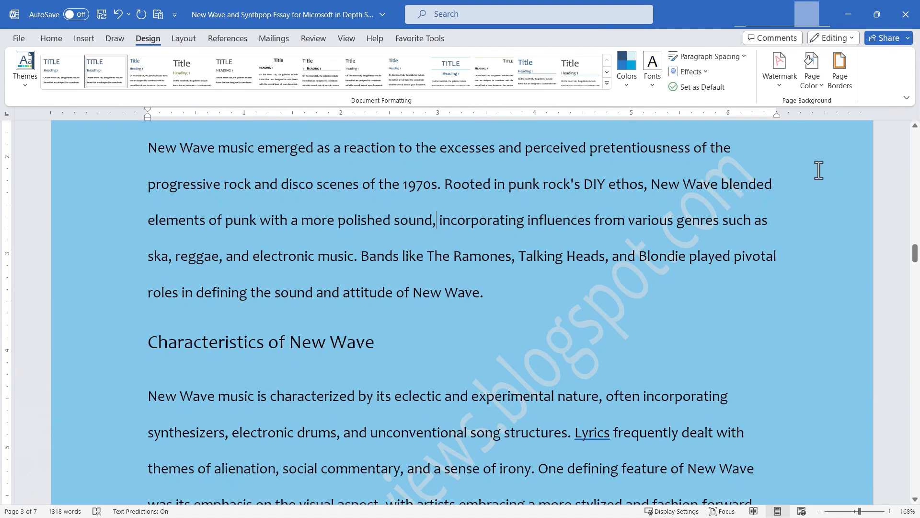
In More Colors > Custom, pick a yellow-green and enter Green 200 and Blue 59 for RGB 122, 200, 59
click(812, 85)
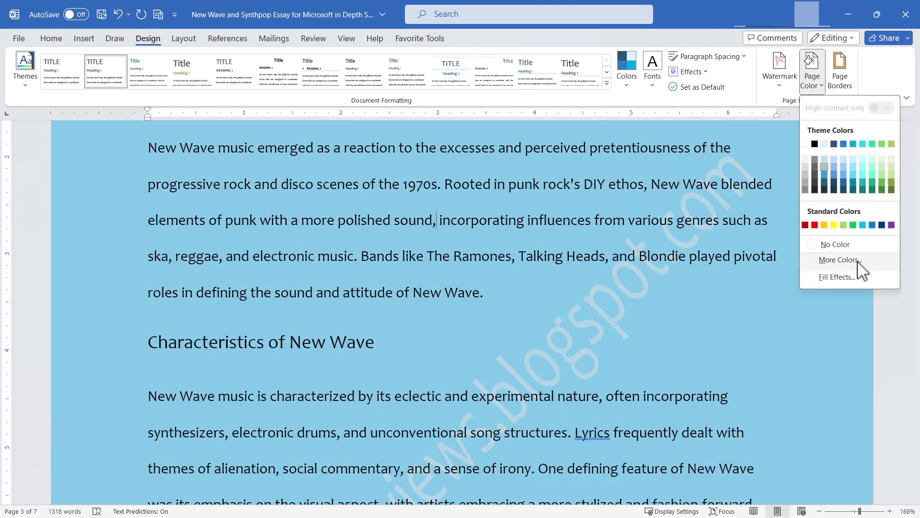
click(859, 261)
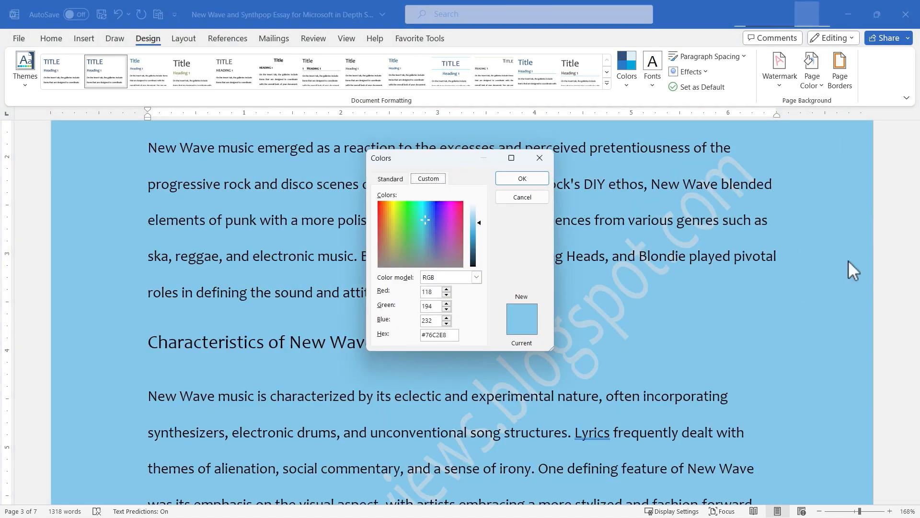
drag(428, 228, 429, 223)
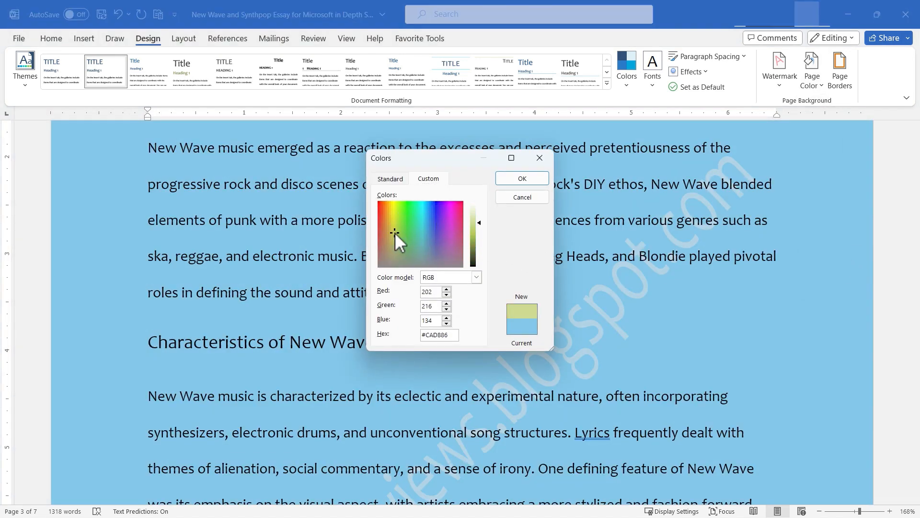
mouse_move(430, 223)
mouse_down()
mouse_move(395, 233)
mouse_move(406, 222)
mouse_up()
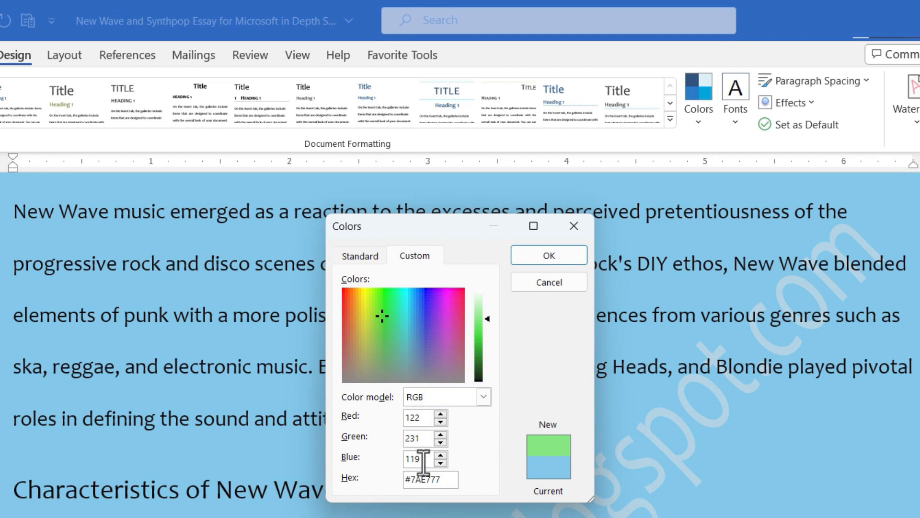
double_click(405, 438)
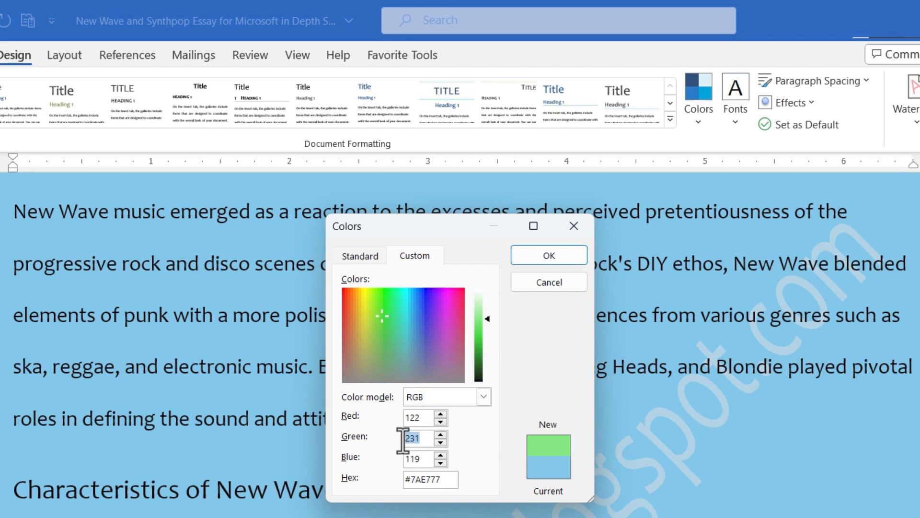
text(200)
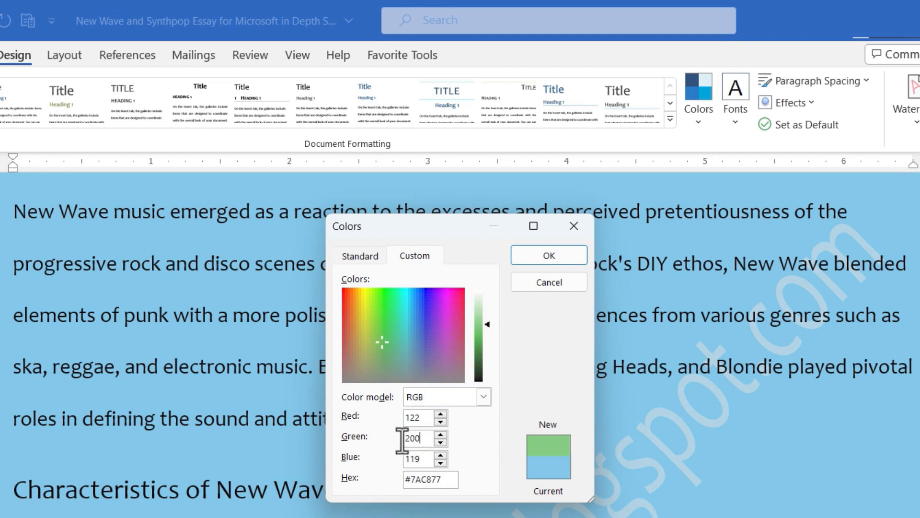
double_click(426, 458)
text(59)
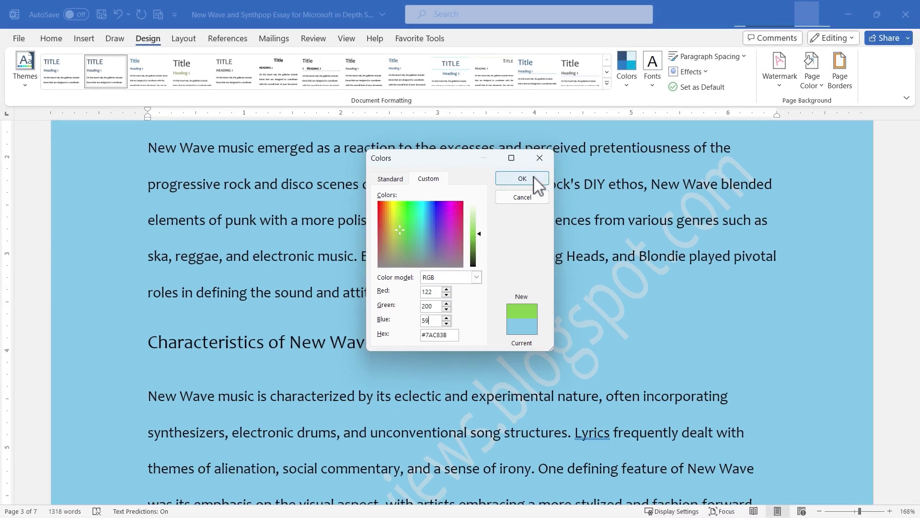
Confirm the green page colour, then apply a one-colour horizontal gradient via Fill Effects
click(533, 176)
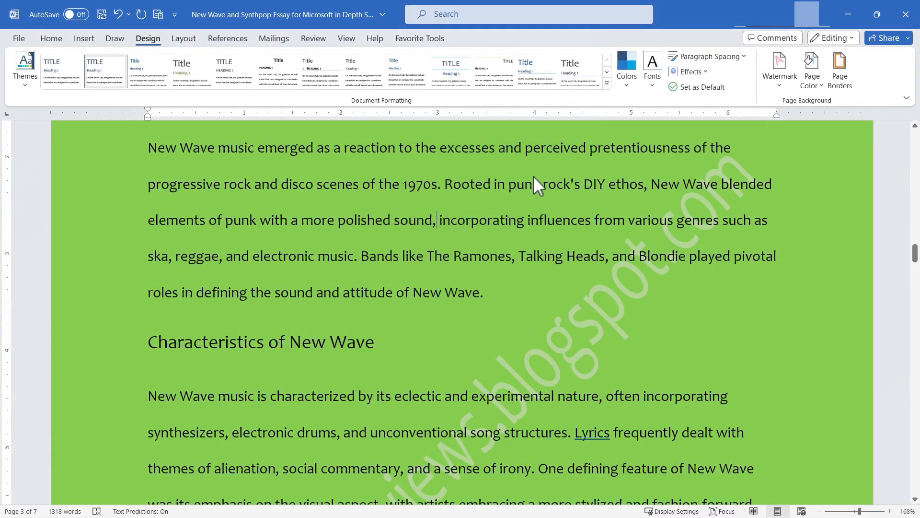
scroll(740, 346, down, 4)
scroll(657, 467, down, 4)
scroll(633, 474, down, 4)
scroll(622, 470, down, 4)
scroll(617, 468, down, 1)
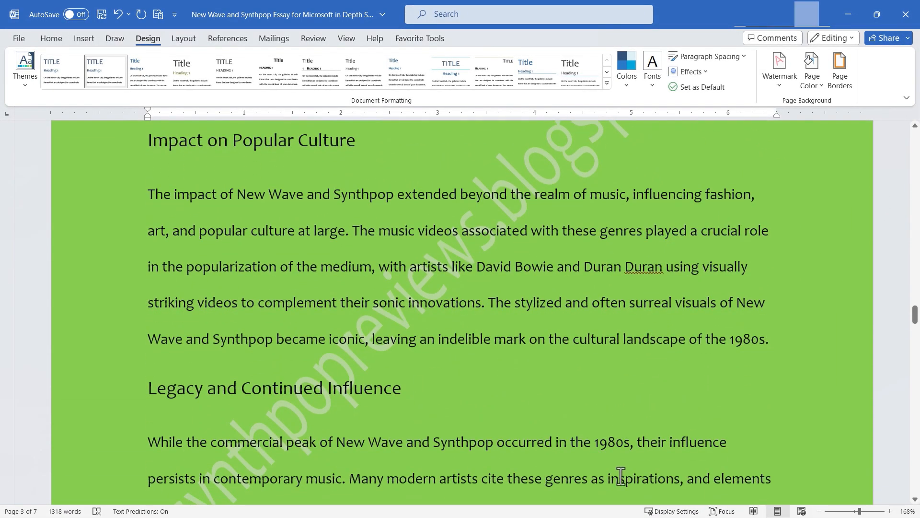
scroll(618, 468, down, 5)
scroll(616, 448, down, 5)
scroll(603, 463, down, 4)
scroll(593, 463, down, 2)
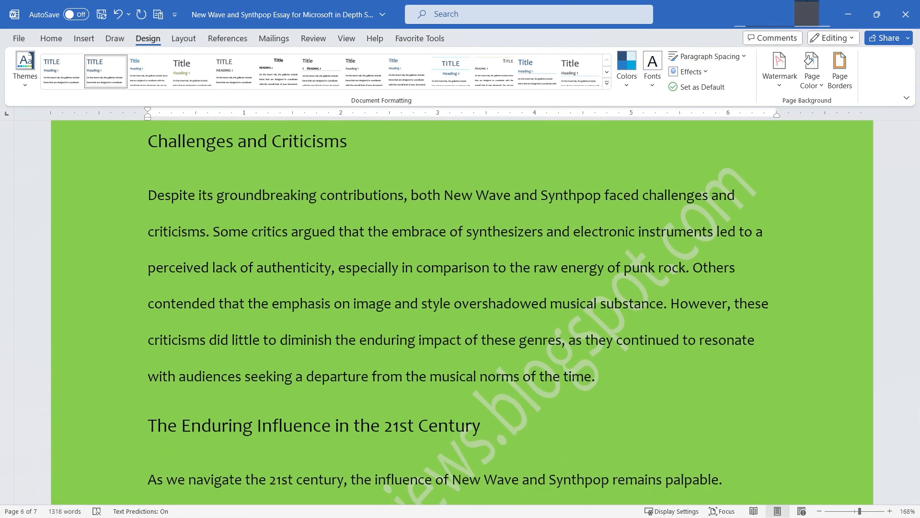
click(811, 80)
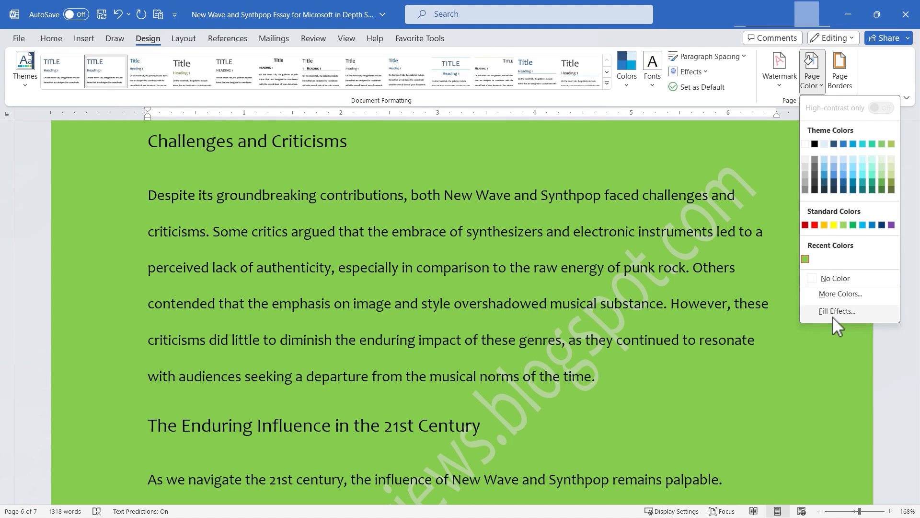
click(833, 319)
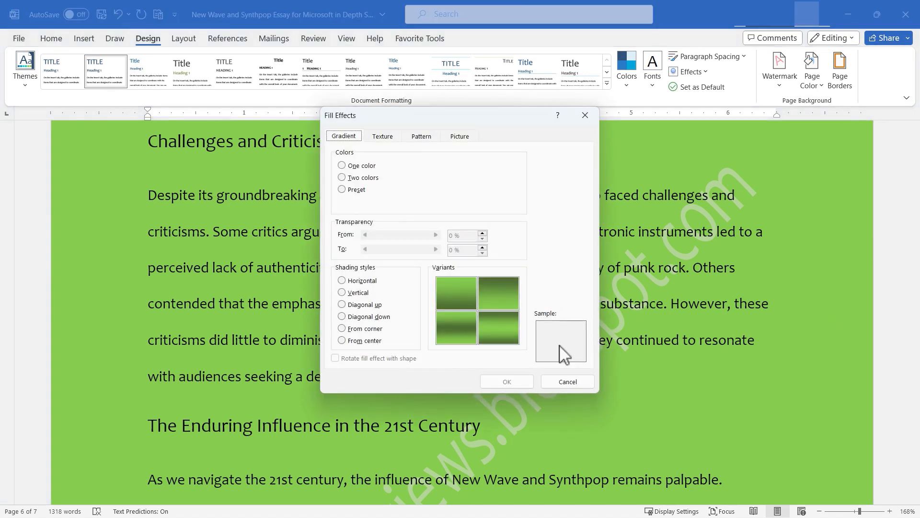
click(503, 286)
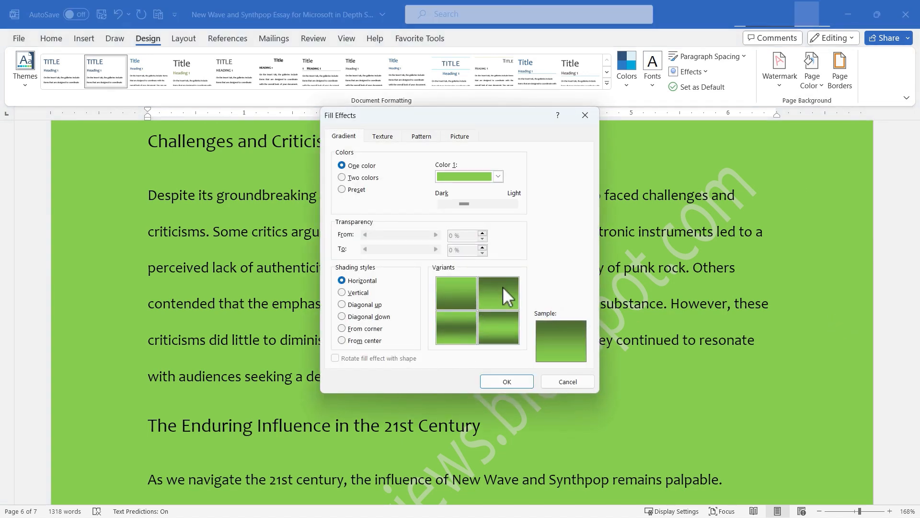
click(514, 385)
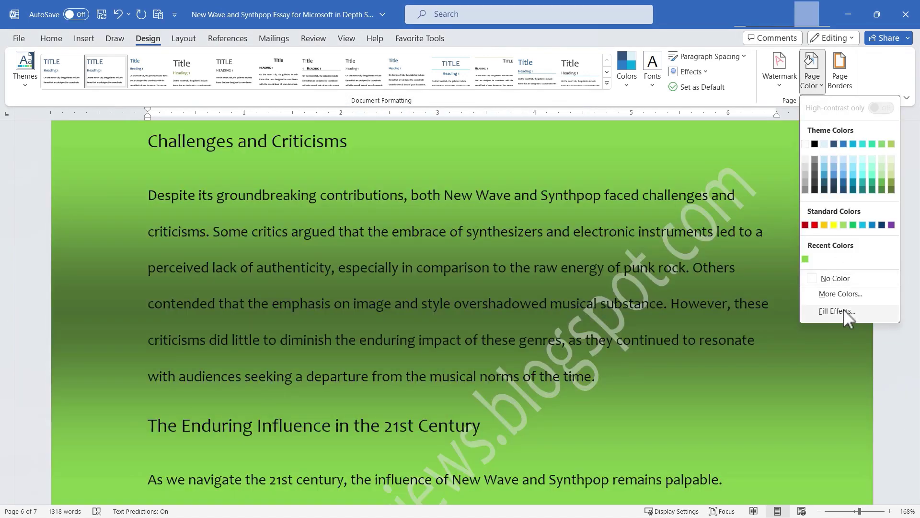
Back out of the gradient options and set Page Color to No Color, leaving white pages
click(841, 311)
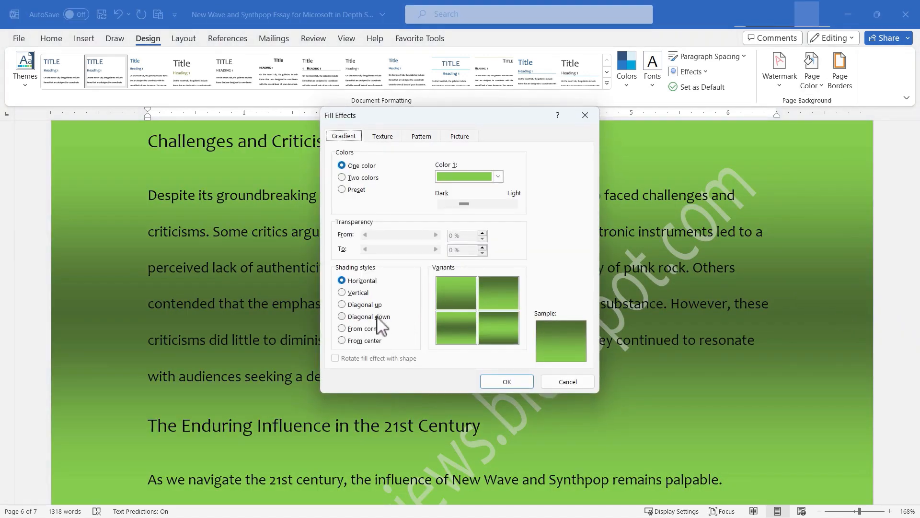
key(Escape)
click(816, 90)
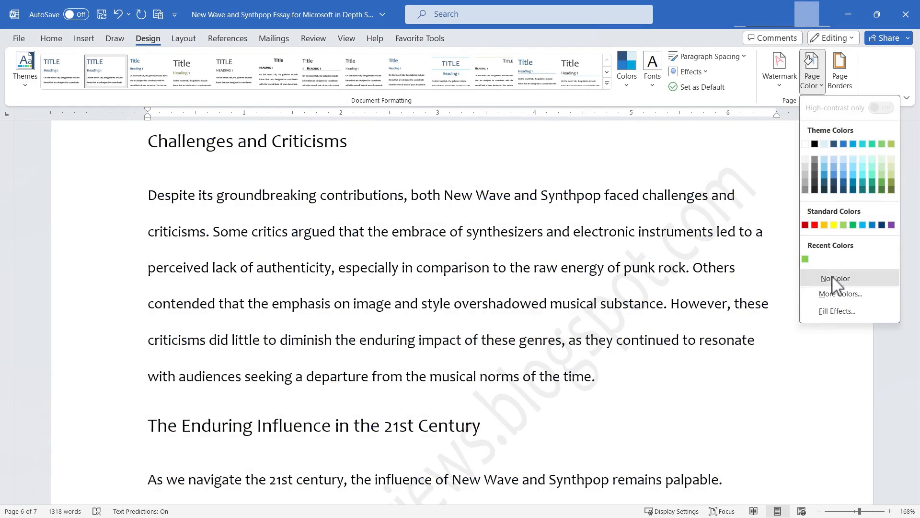
key(Escape)
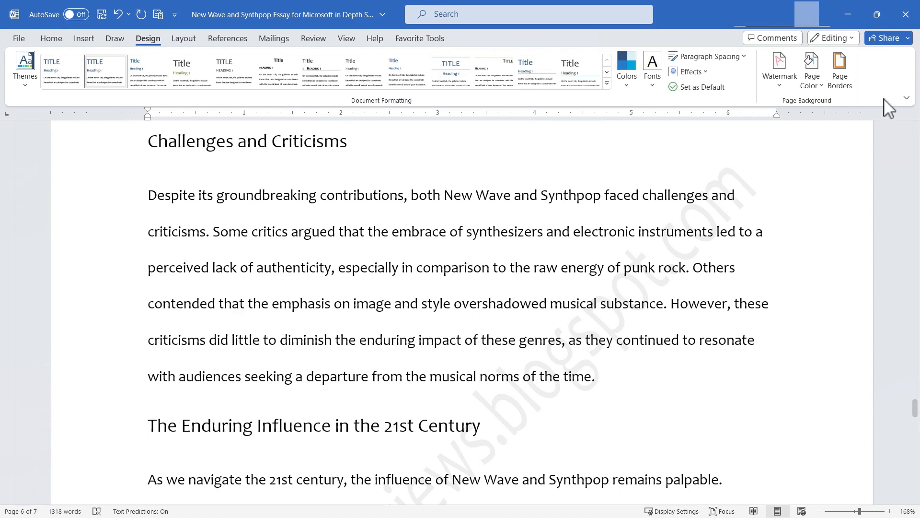
Apply a thin Shadow box page border to the whole essay
click(840, 72)
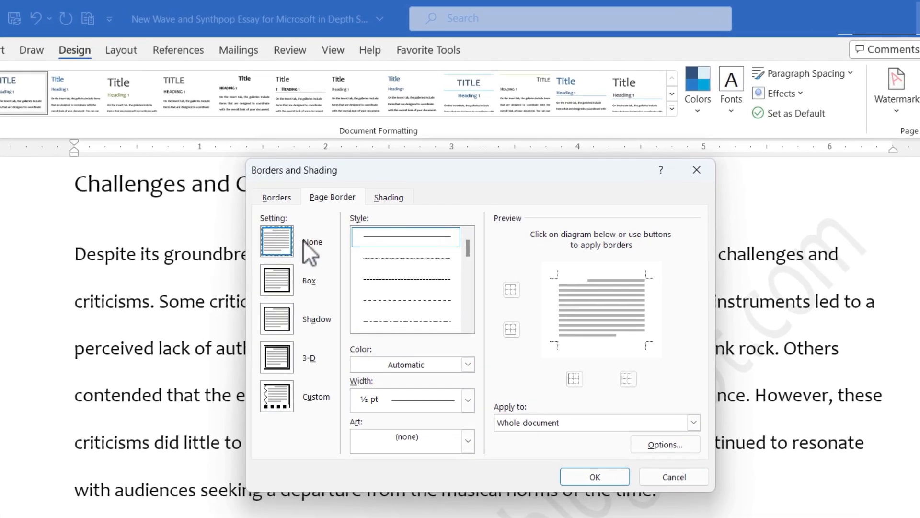
click(284, 288)
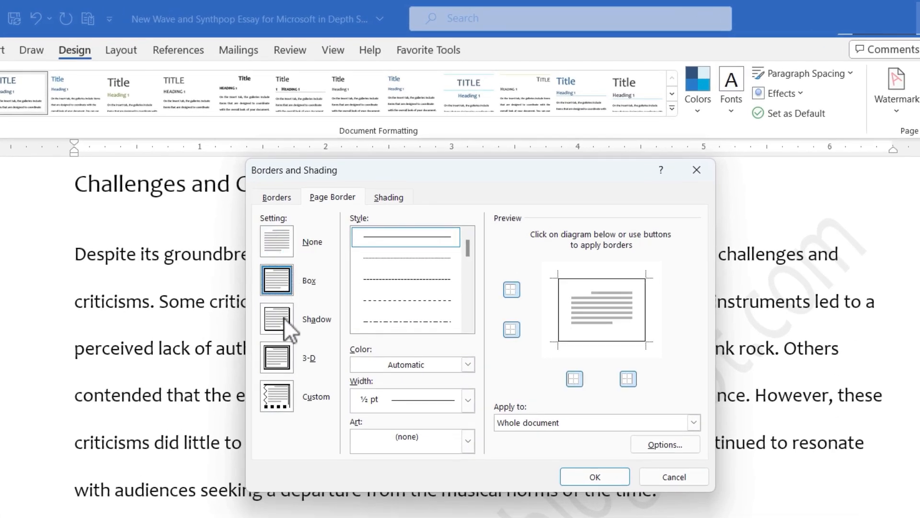
click(284, 318)
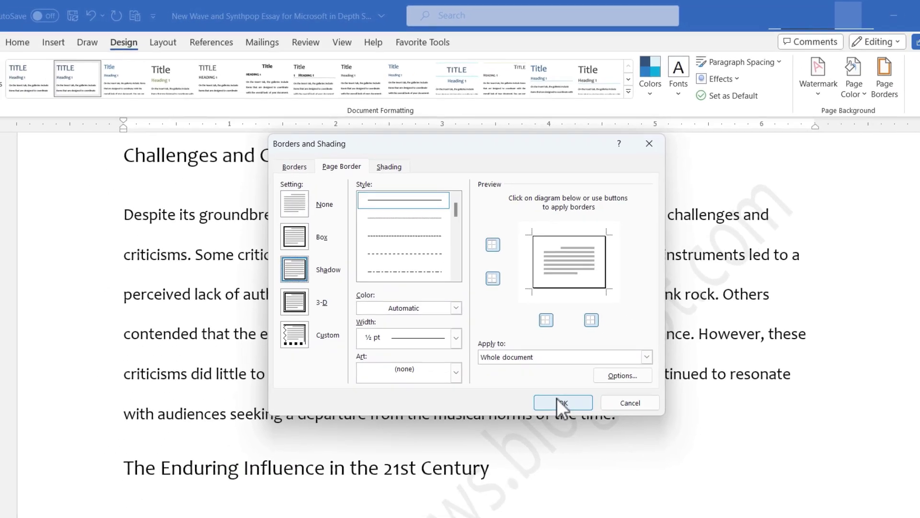
click(595, 477)
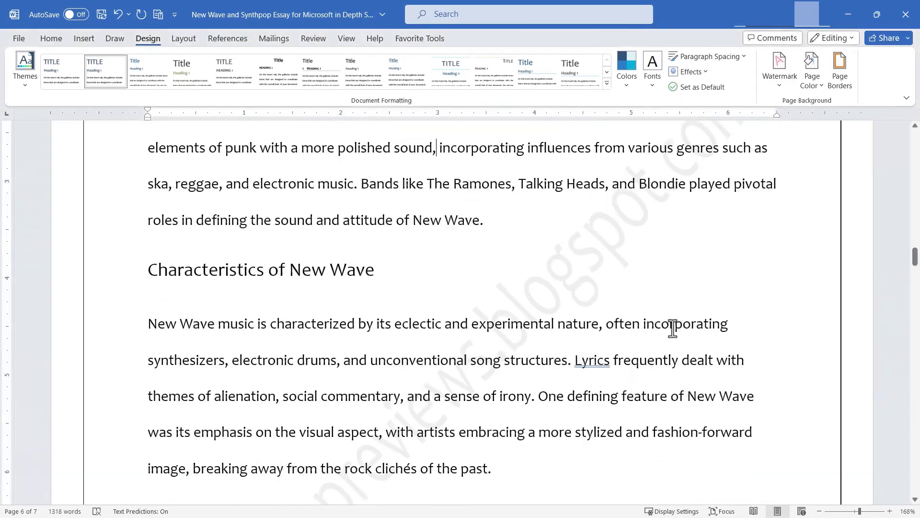
scroll(805, 290, up, 4)
scroll(806, 310, down, 1)
scroll(801, 315, down, 1)
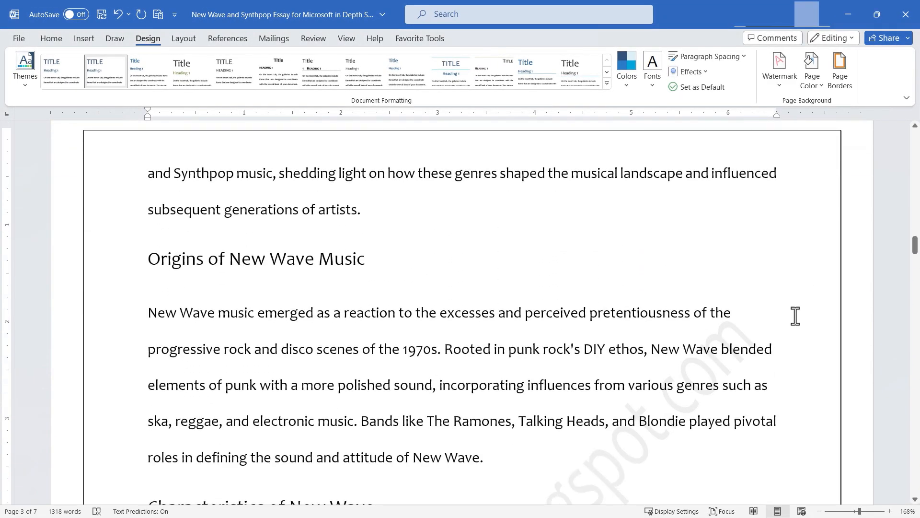
scroll(782, 323, down, 3)
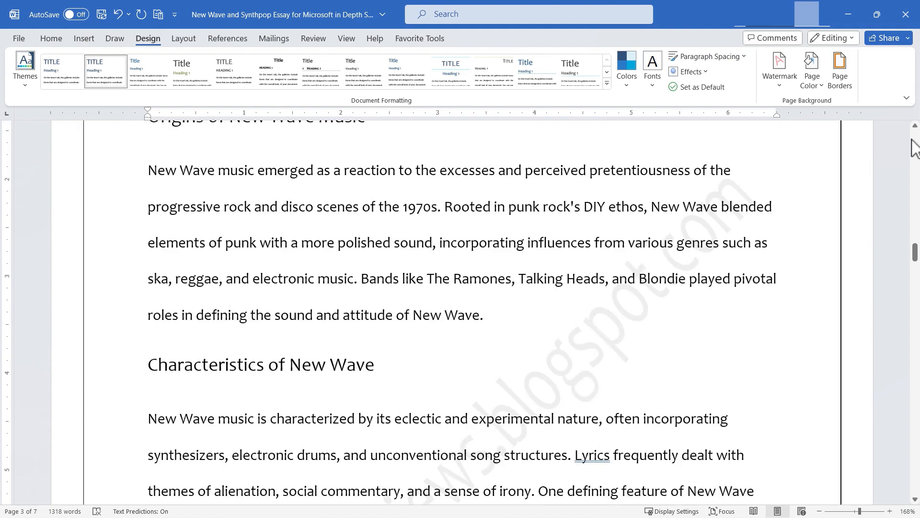
Make the page border a dashed line 4½ pt wide
click(839, 72)
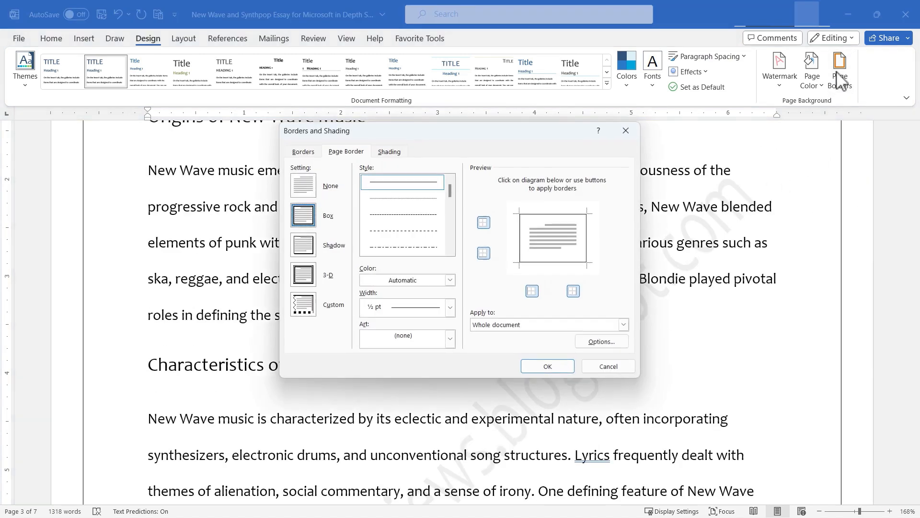
click(402, 215)
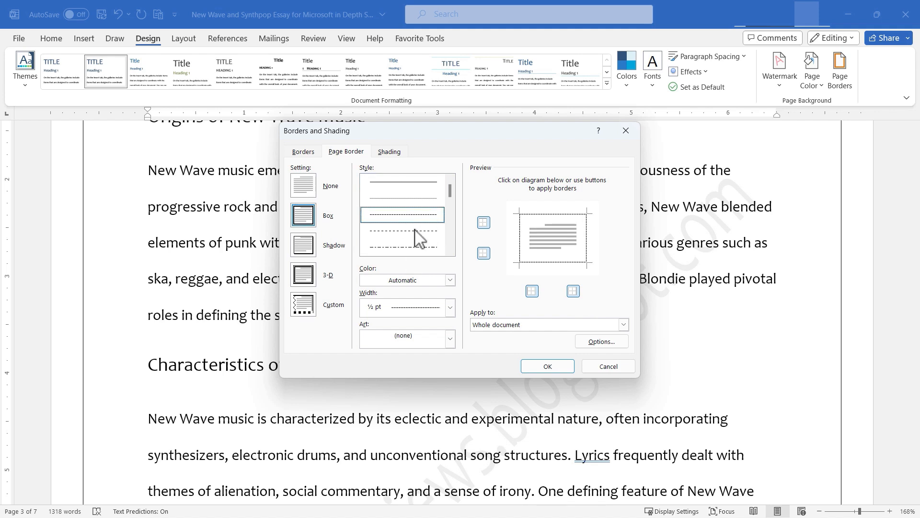
click(450, 308)
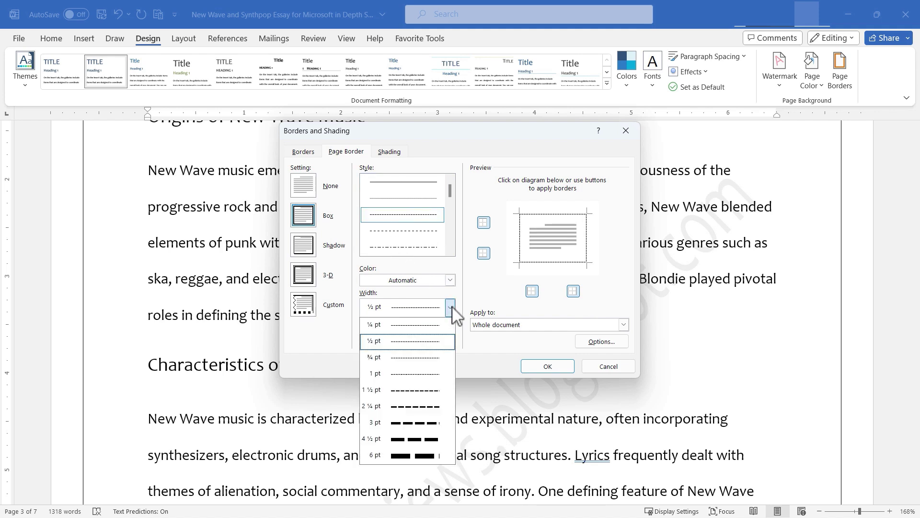
click(418, 438)
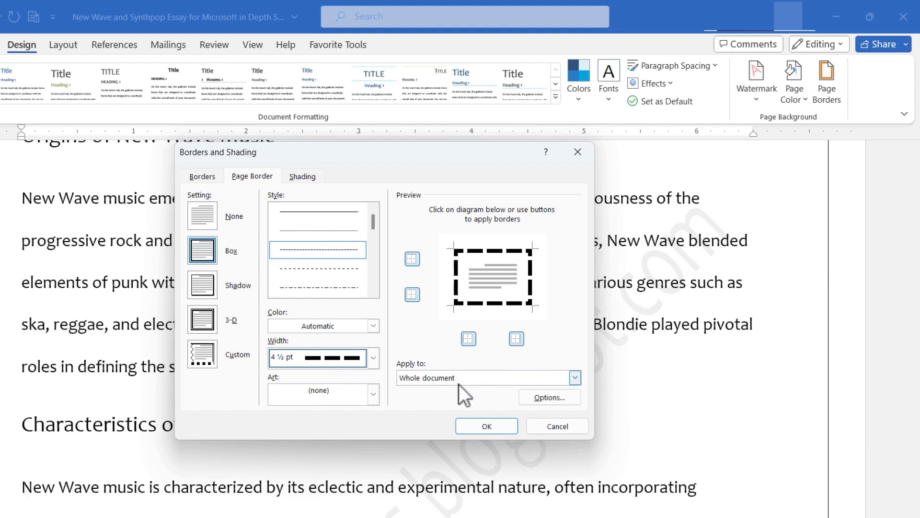
Keep Apply to Whole document, check the border Options, and apply the thick dashed border
click(476, 377)
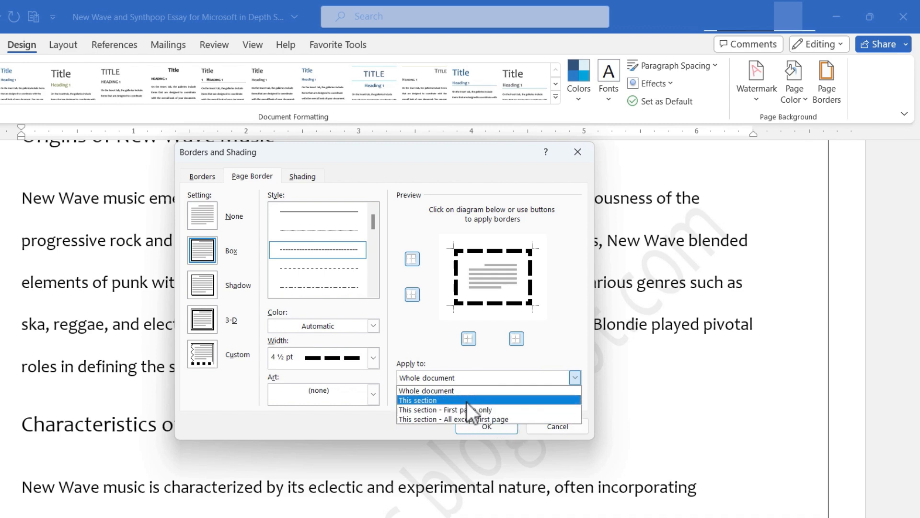
click(503, 391)
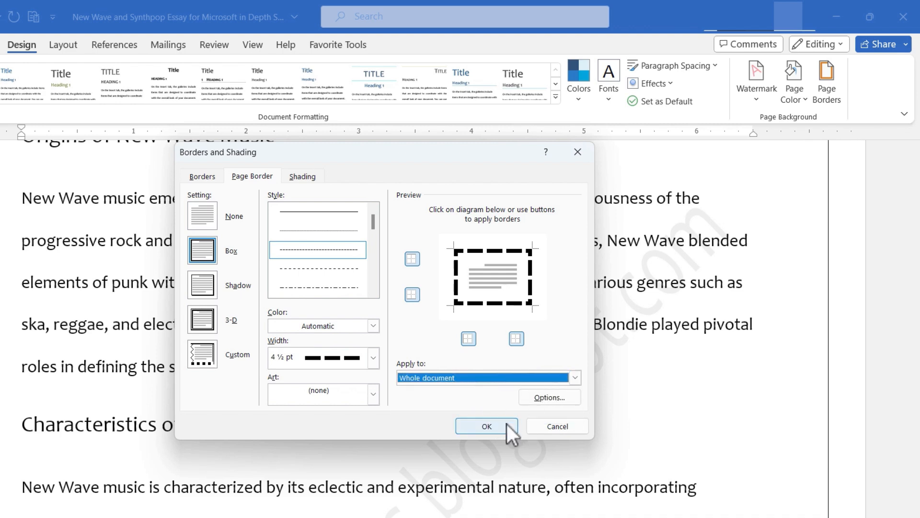
click(545, 394)
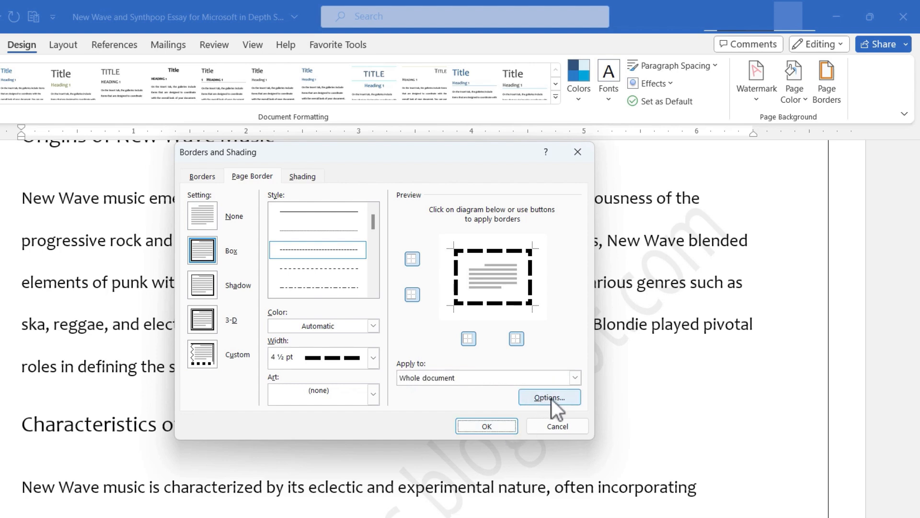
click(553, 399)
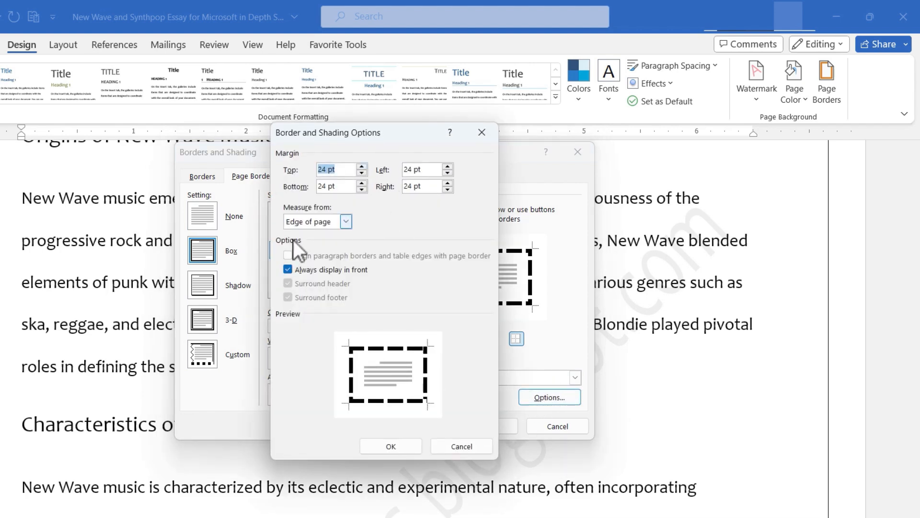
click(467, 447)
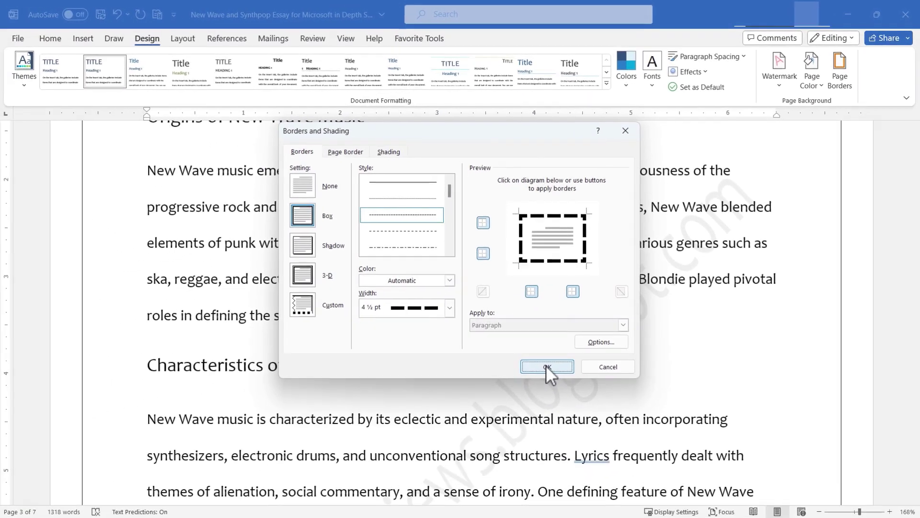
click(545, 367)
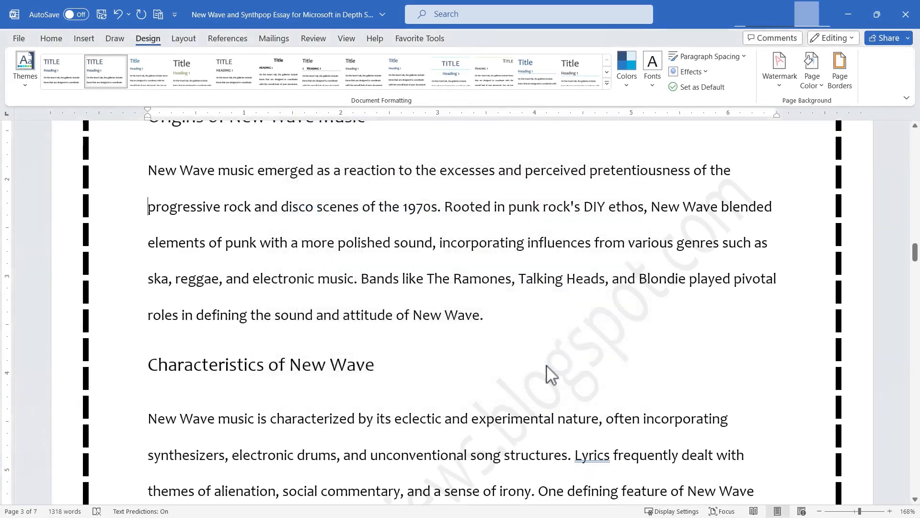
scroll(794, 281, up, 2)
scroll(793, 281, up, 2)
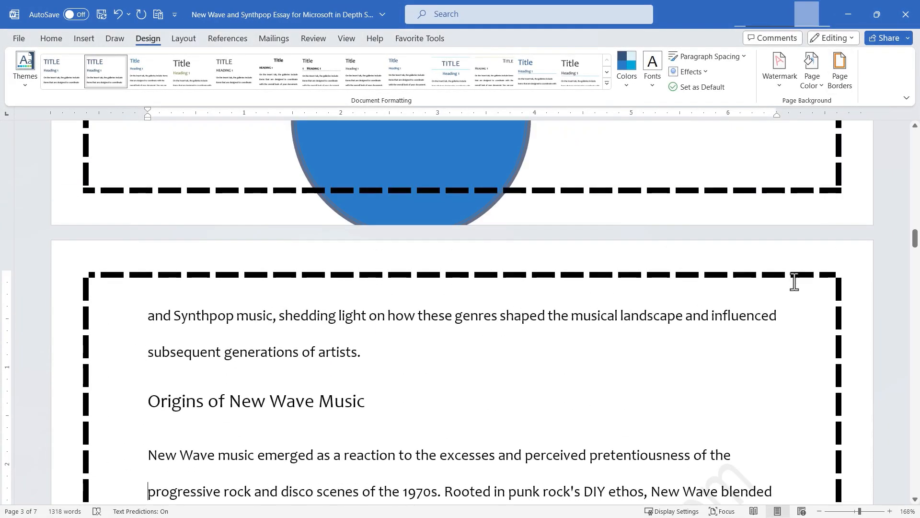
scroll(827, 229, down, 3)
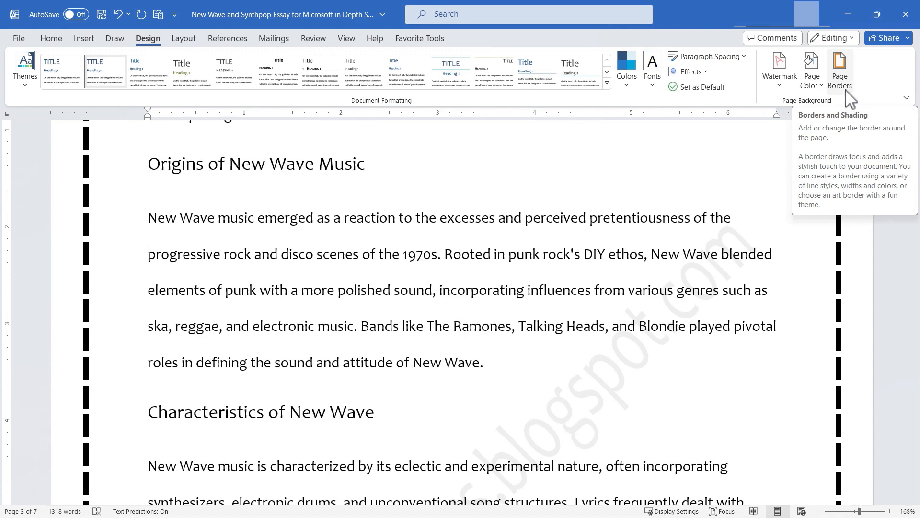
scroll(786, 325, up, 1)
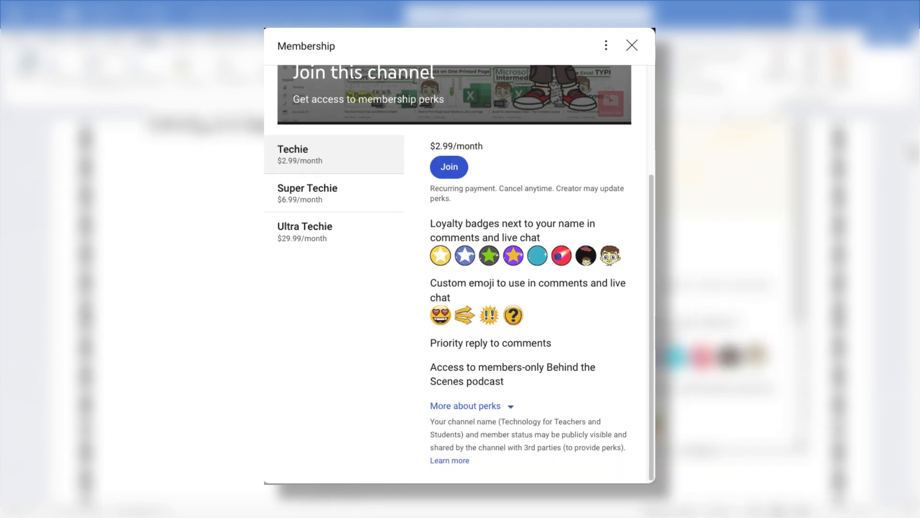
View the Super Techie membership perks, then the Super Thanks $2–$50 support options
click(329, 191)
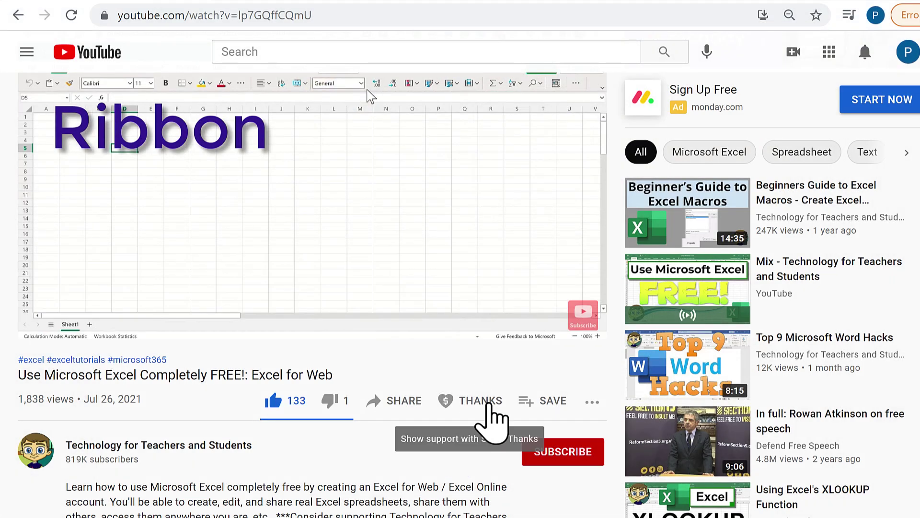
click(474, 401)
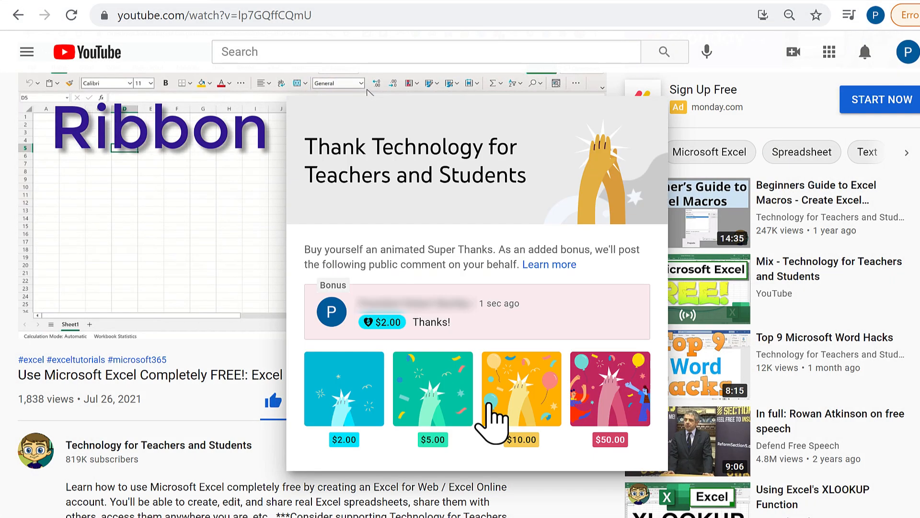